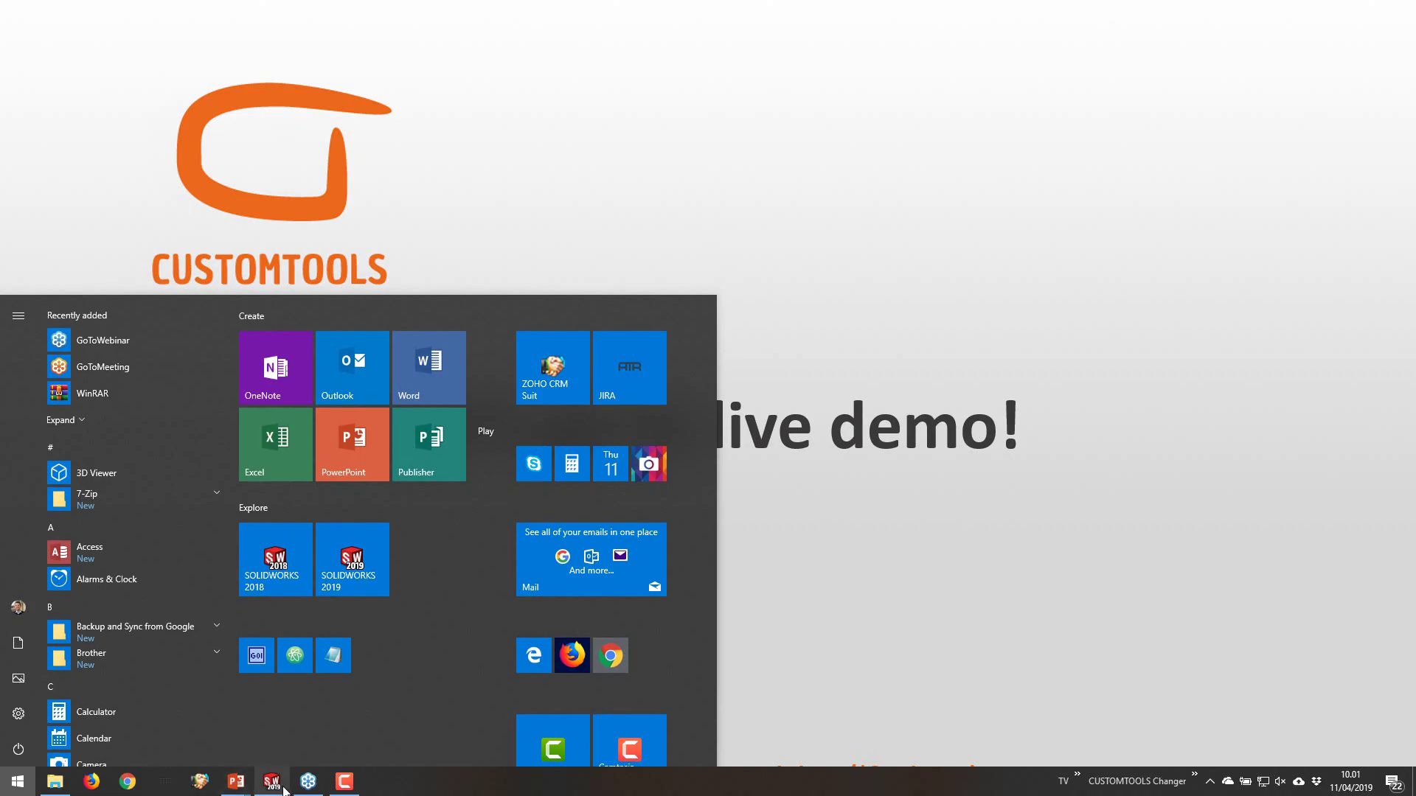
Return to SOLIDWORKS, open the side-shelf subassembly 000069 by itself, and show the CUSTOMTOOLS commands
click(270, 782)
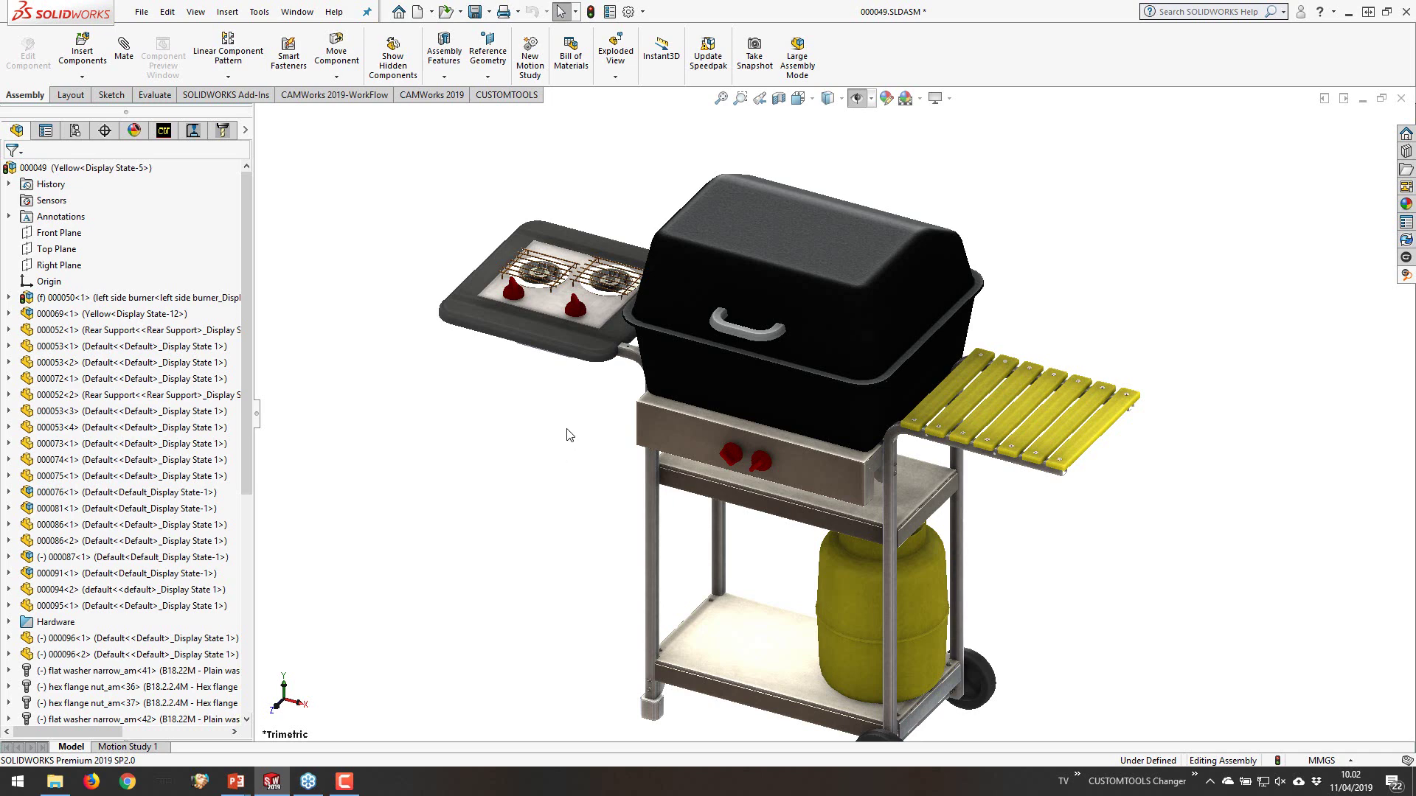
click(118, 315)
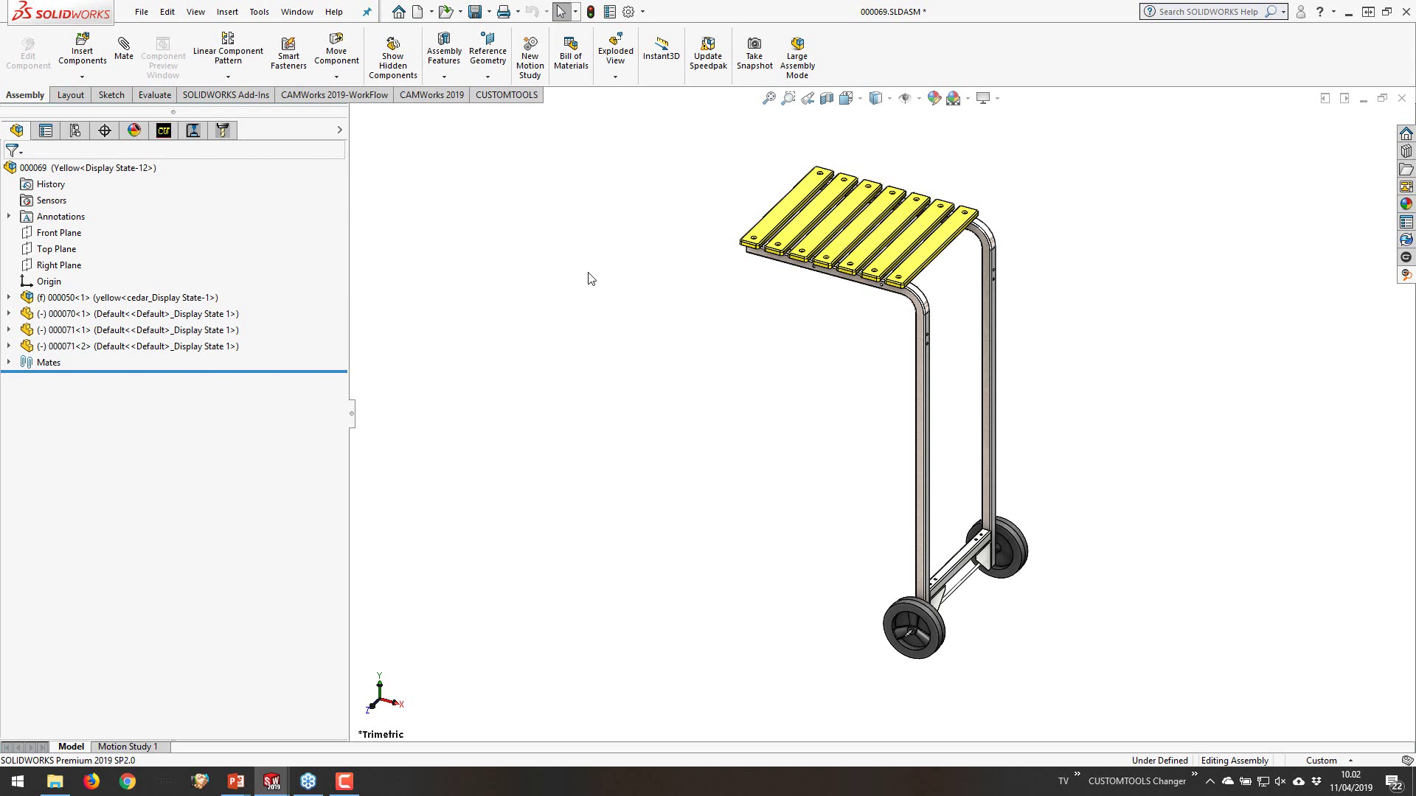
click(524, 98)
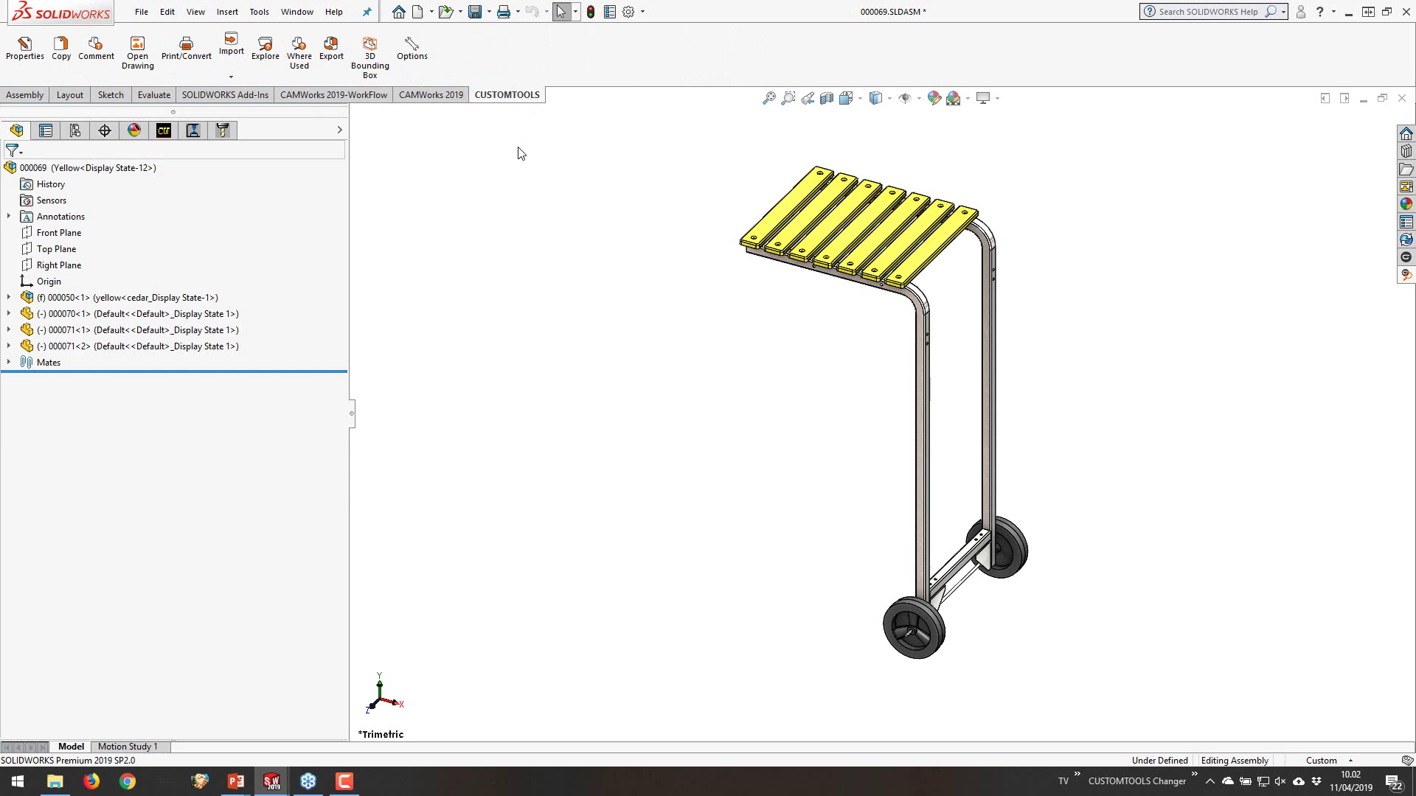
Edit the Excel report export profile, confirming Configurations to export stays All Configurations
click(424, 63)
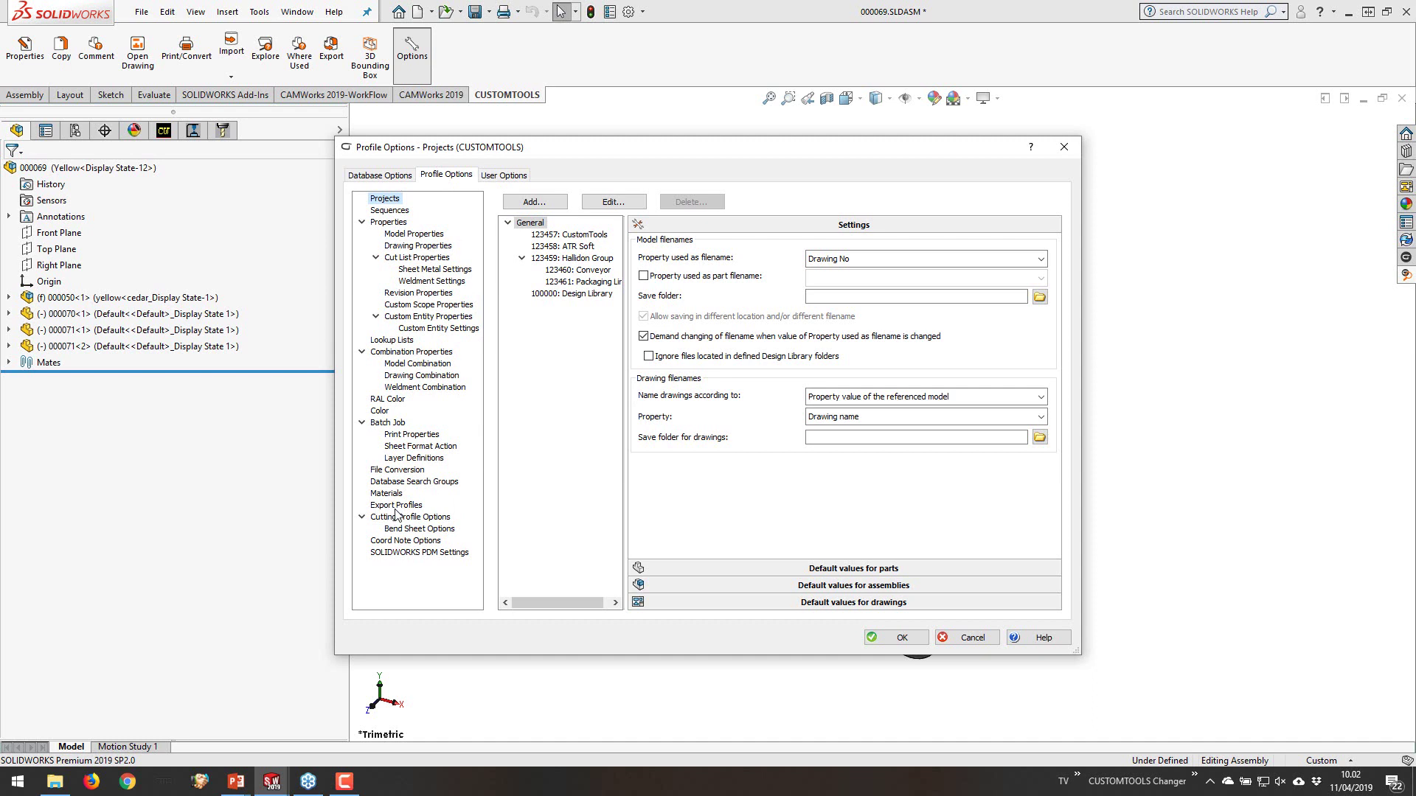
click(396, 507)
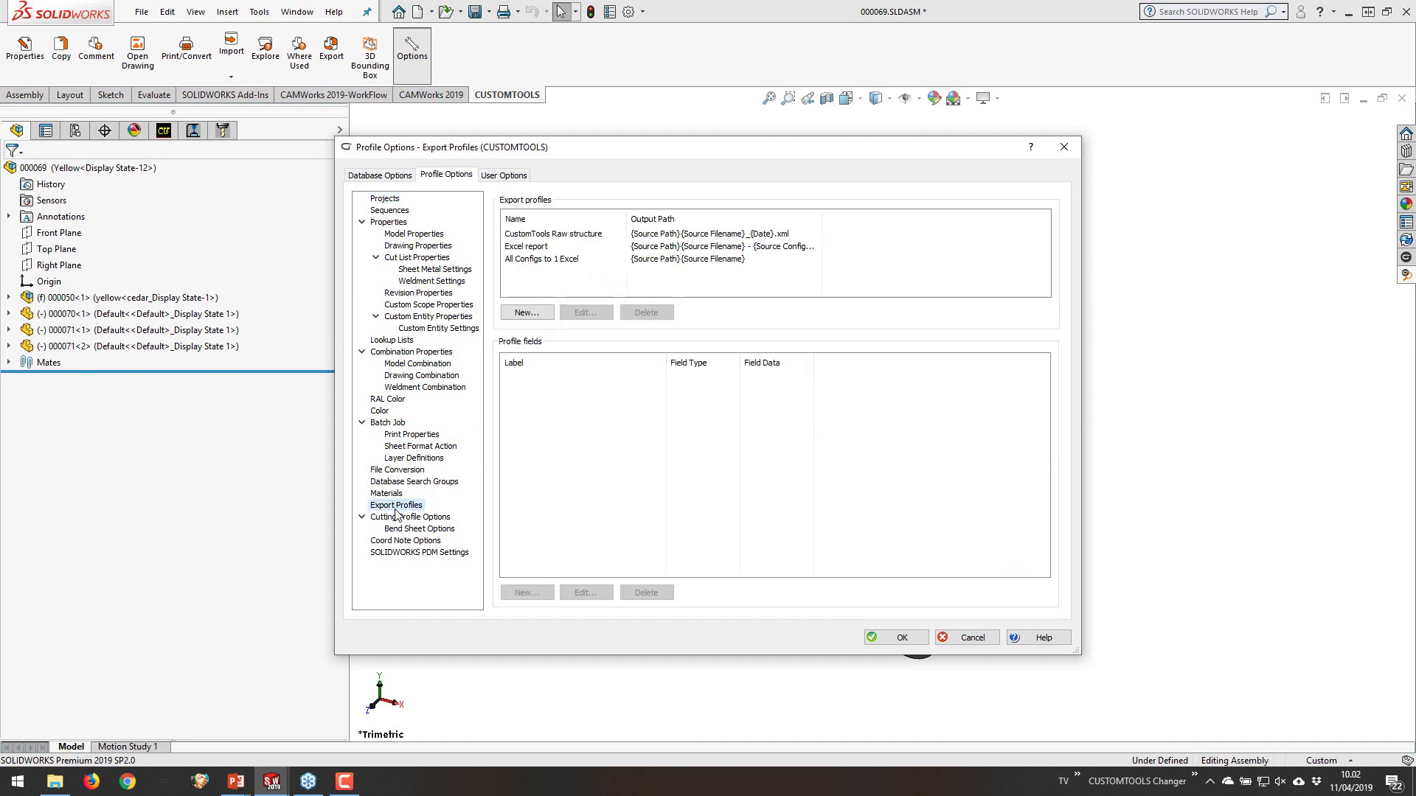
click(522, 248)
click(586, 313)
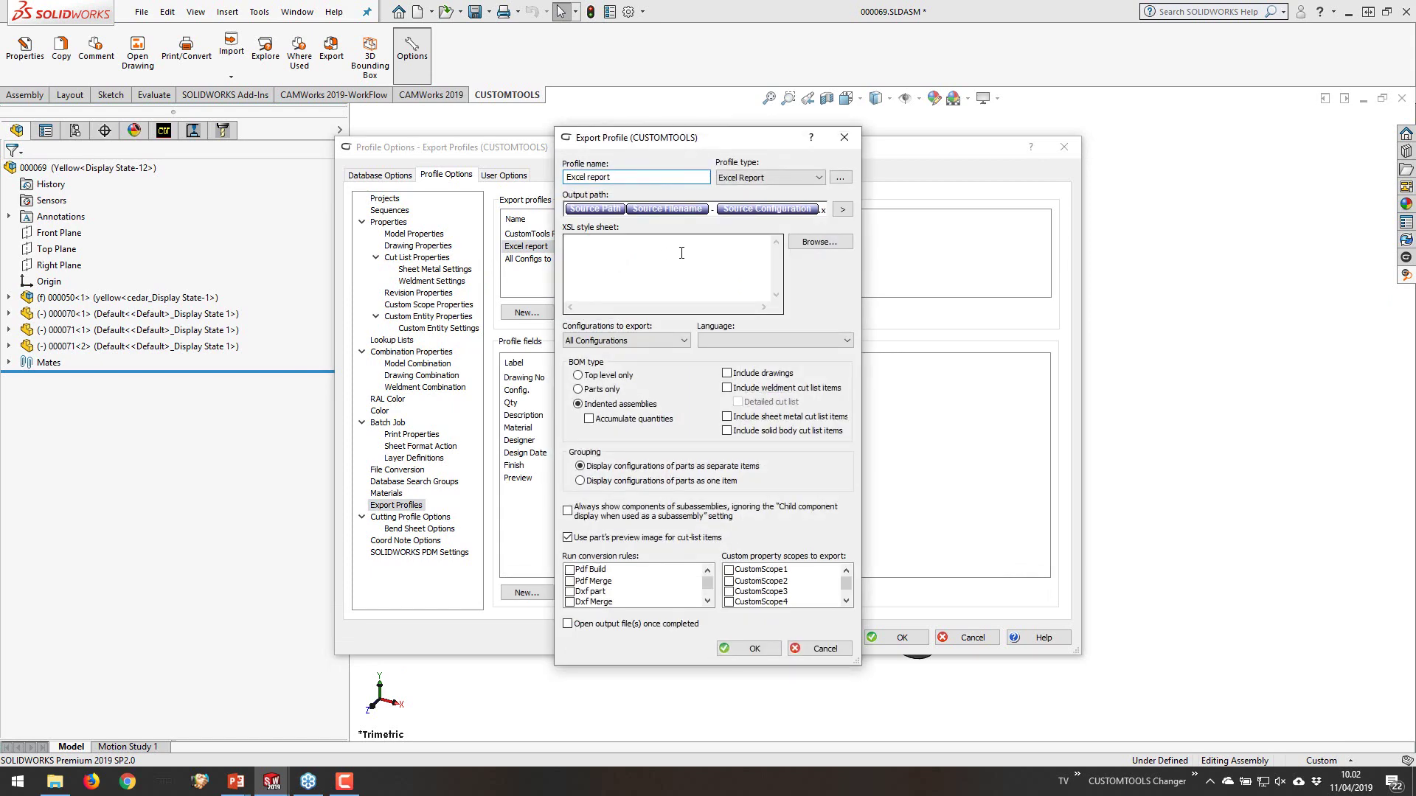
click(653, 340)
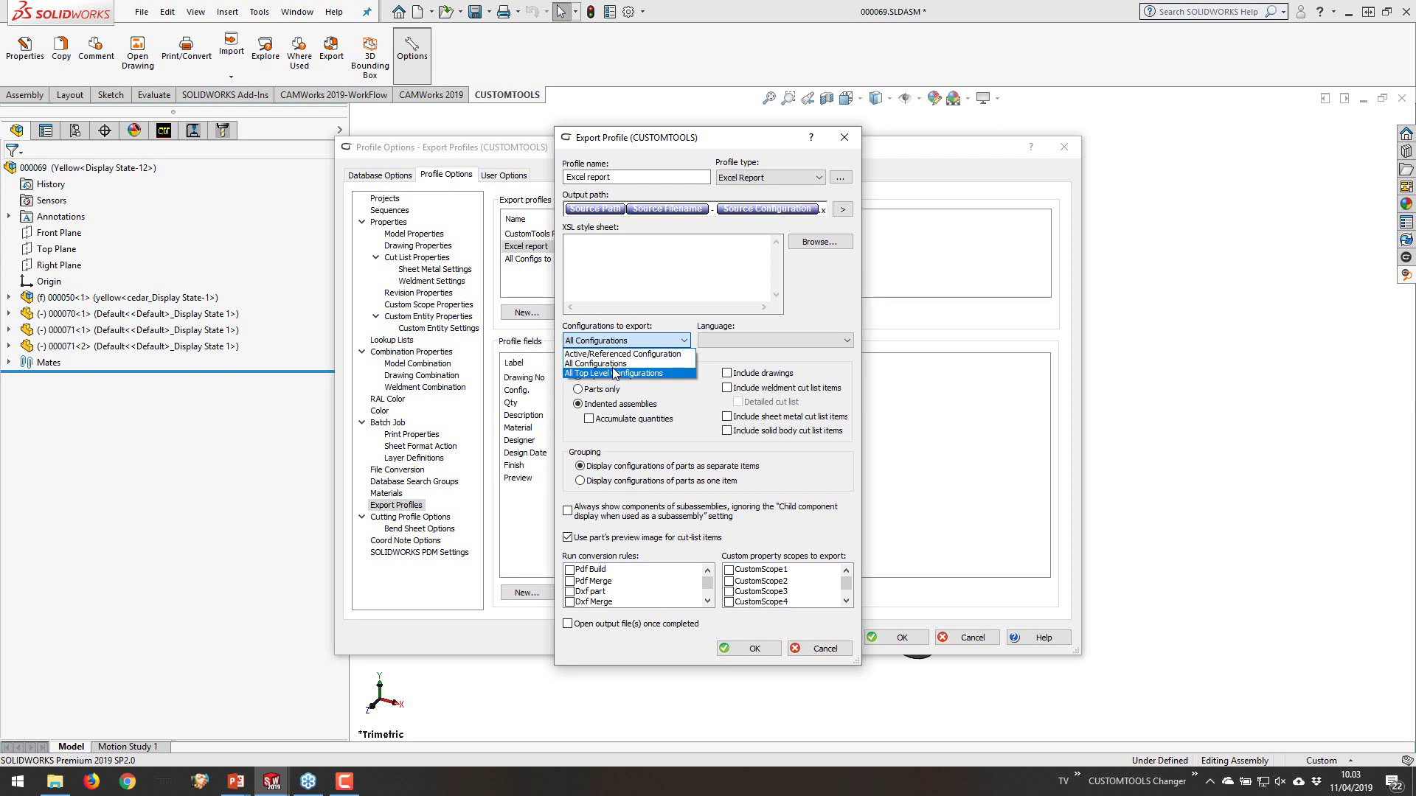
click(639, 339)
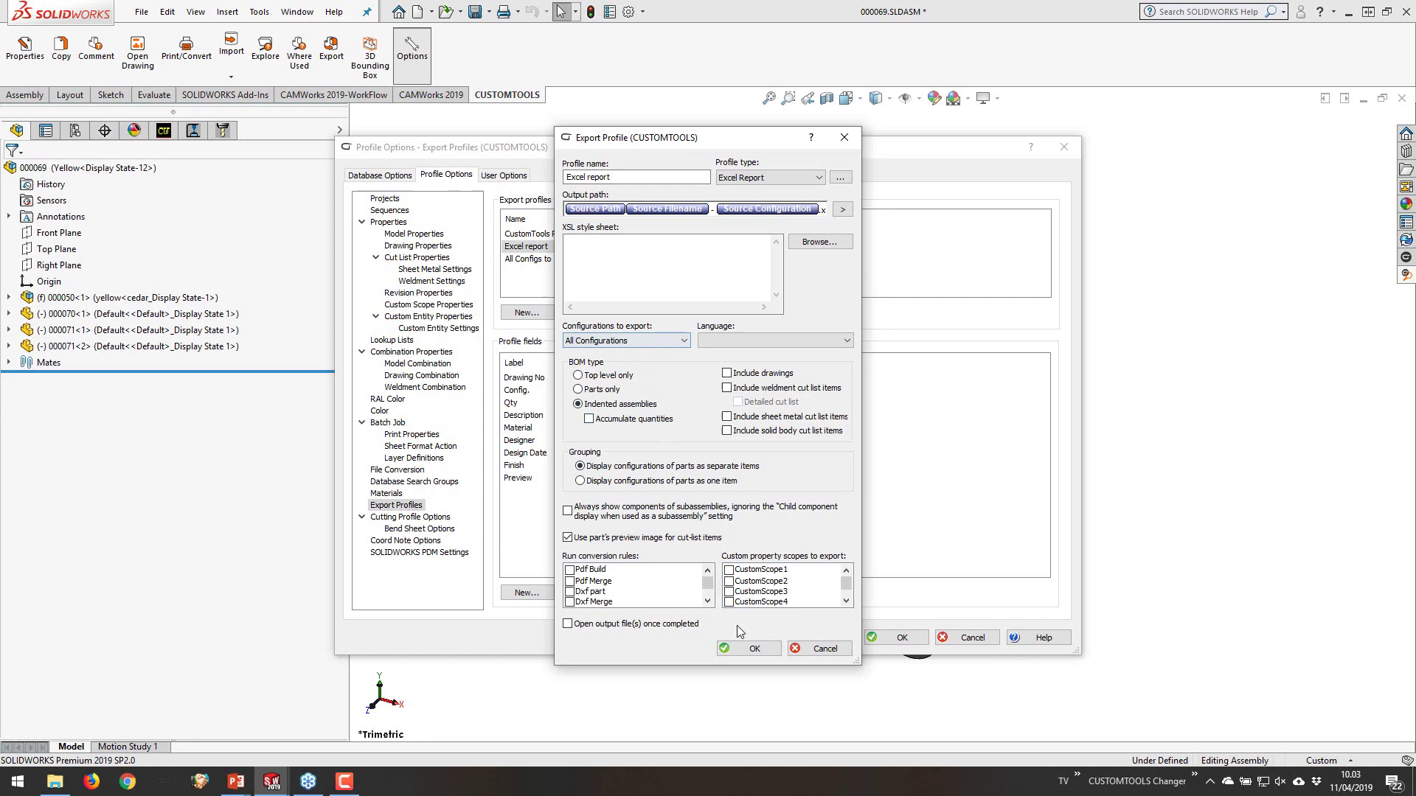
click(770, 652)
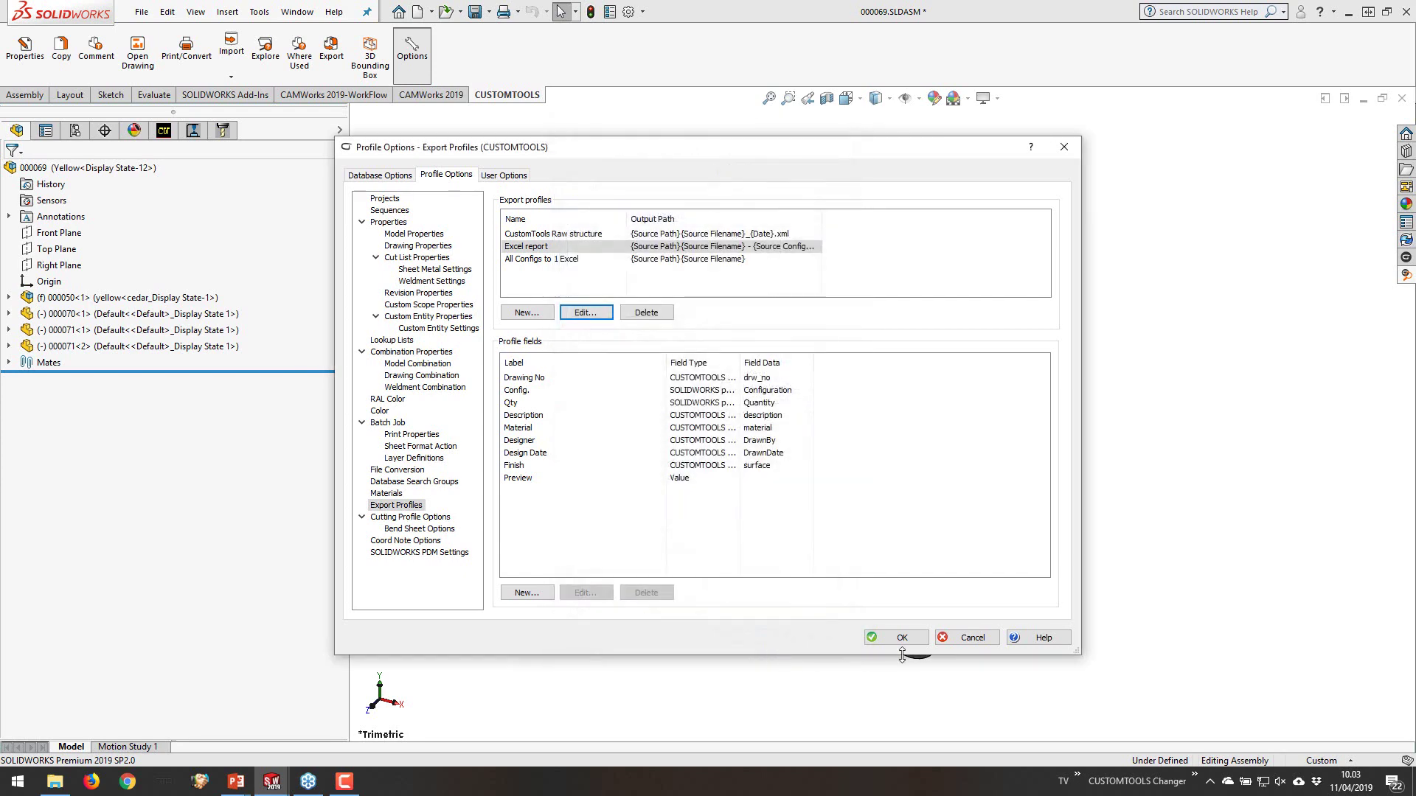
Close Profile Options and run CUSTOMTOOLS Export on 000069 without saving it first
click(901, 637)
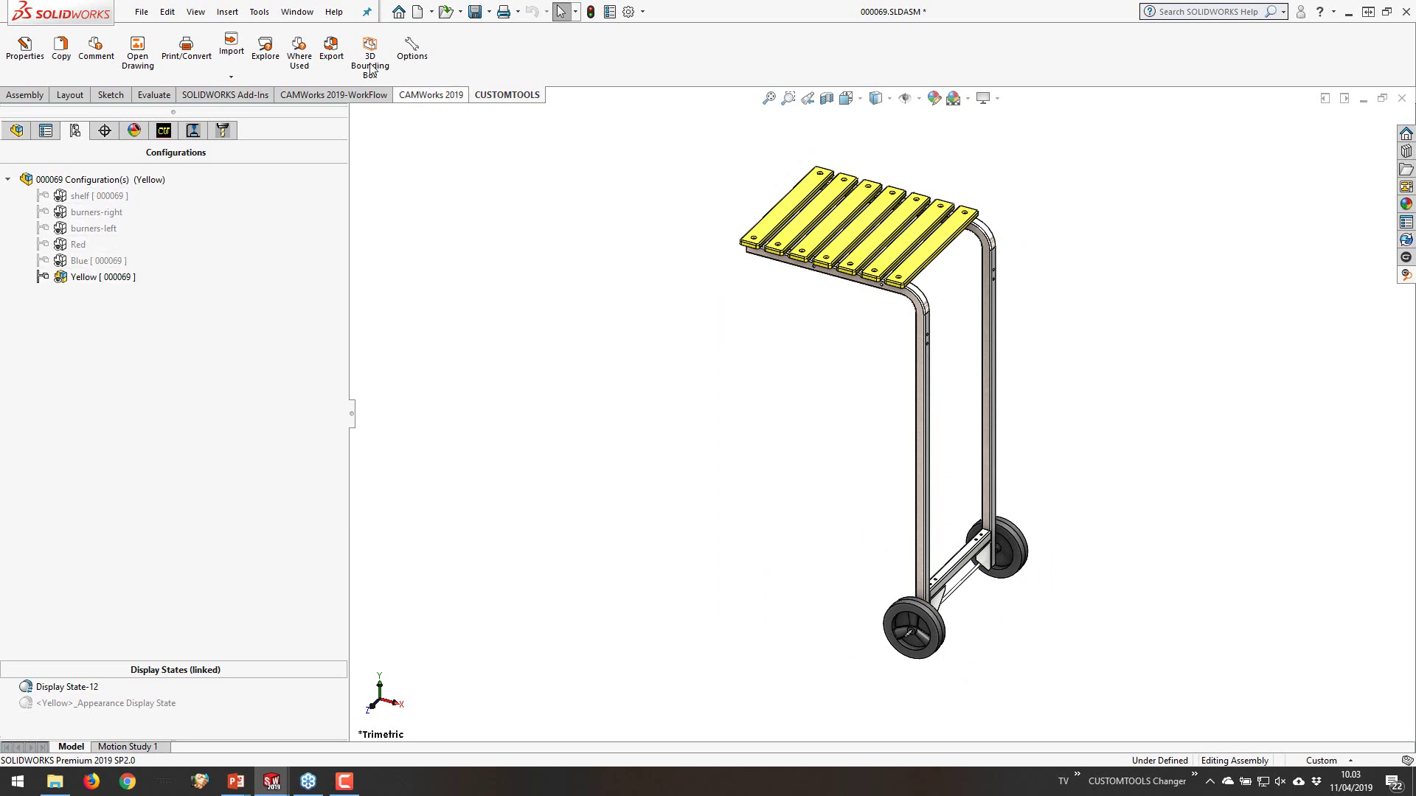
click(330, 53)
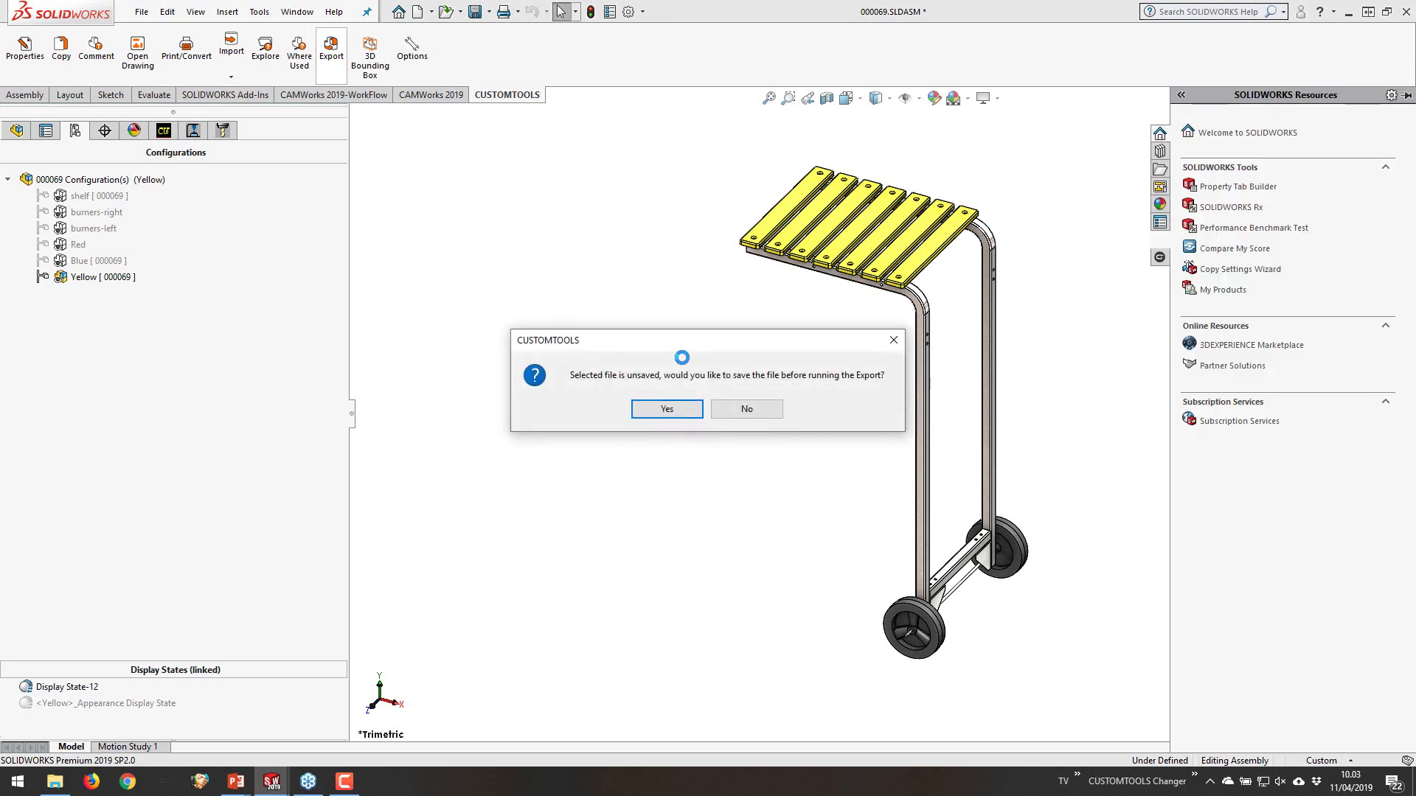
click(744, 409)
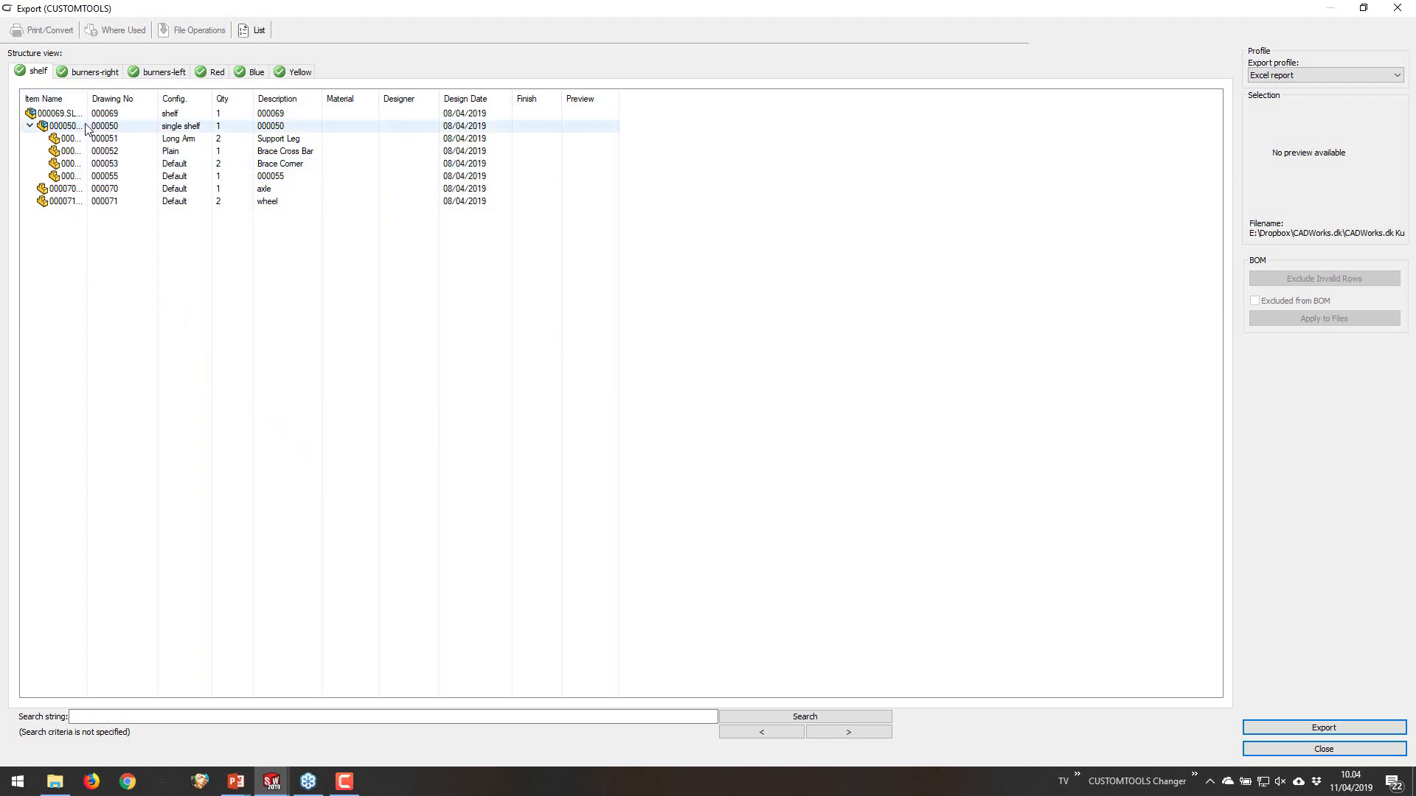
Check the burners-right, burners-left, Red, Blue and Yellow structures, then export to Excel report
drag(87, 98, 236, 98)
click(109, 74)
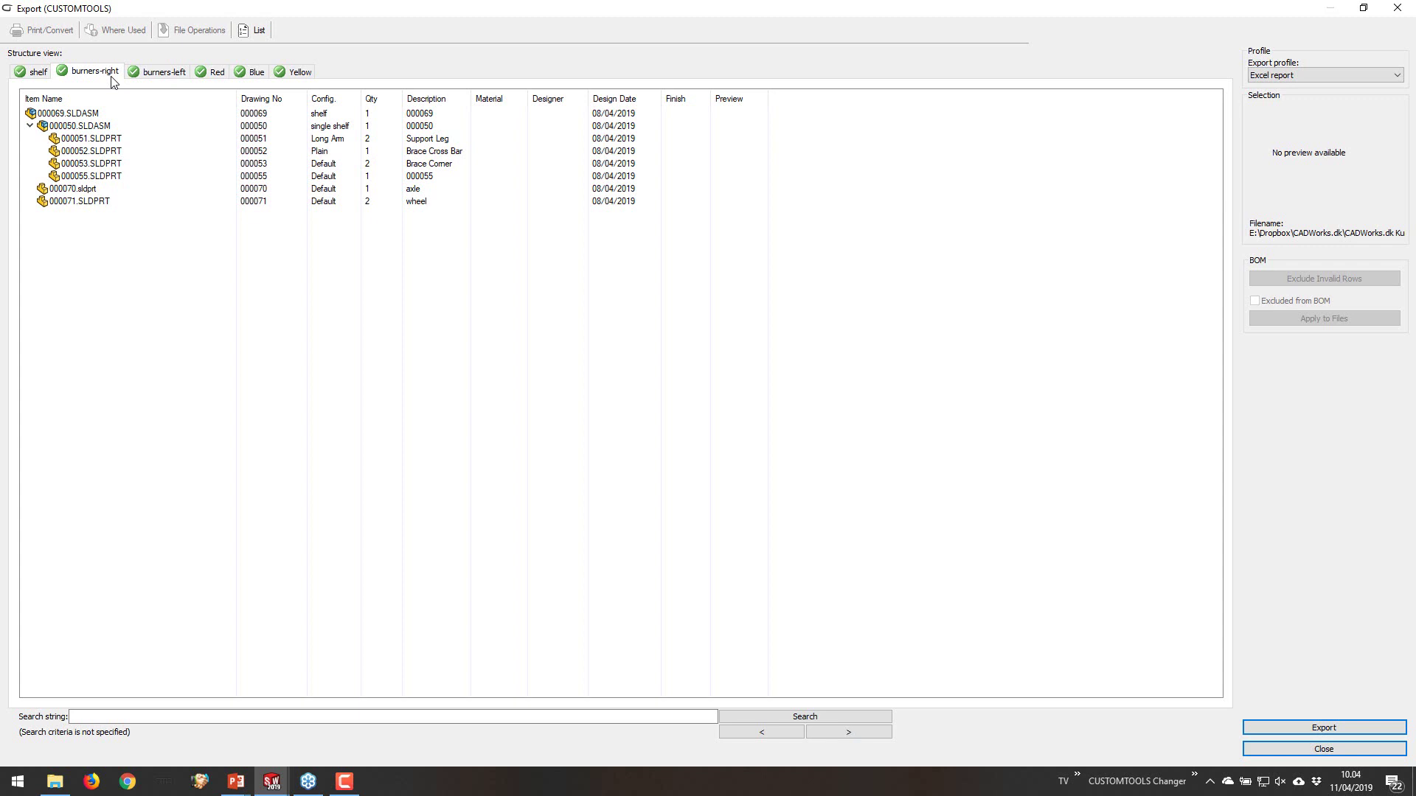
drag(87, 98, 237, 98)
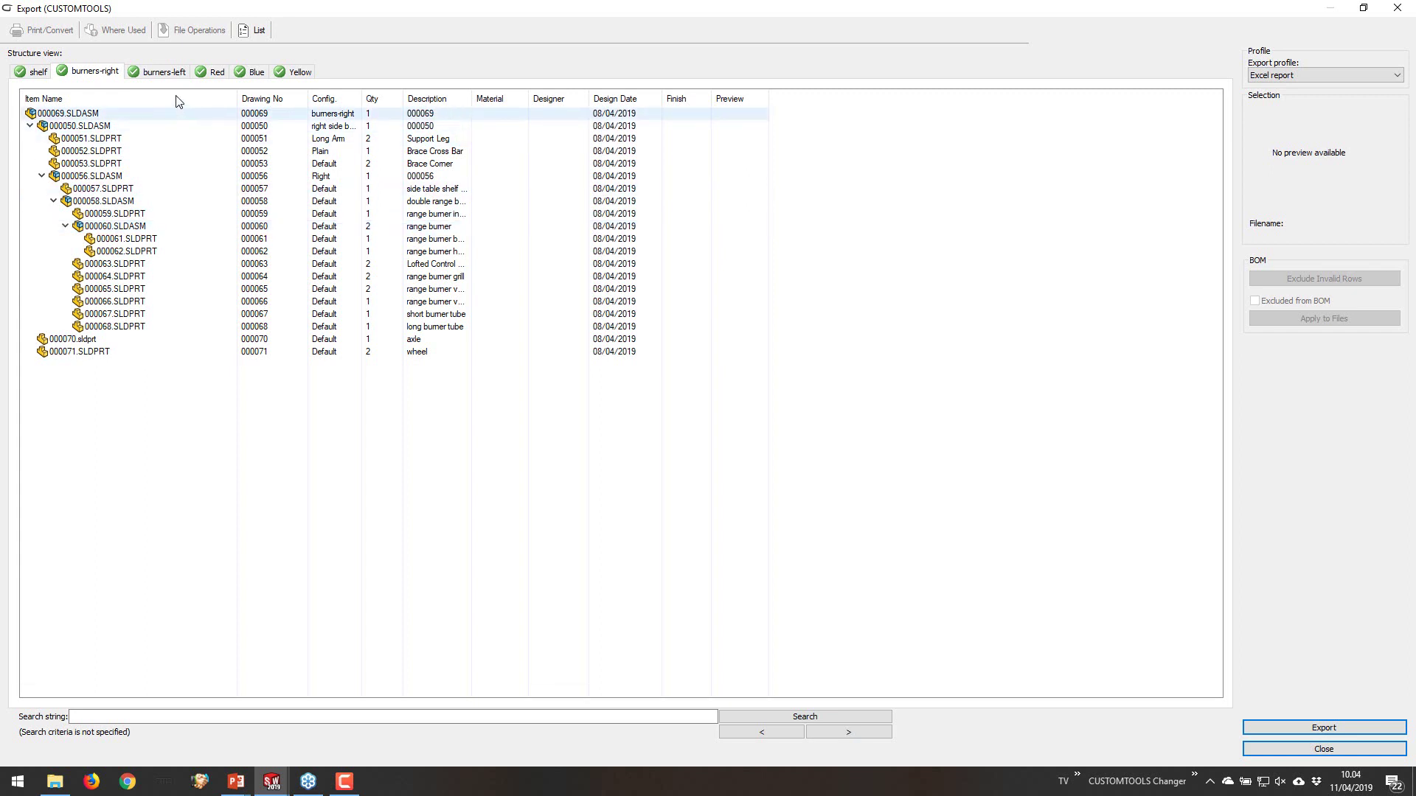
click(170, 74)
click(212, 75)
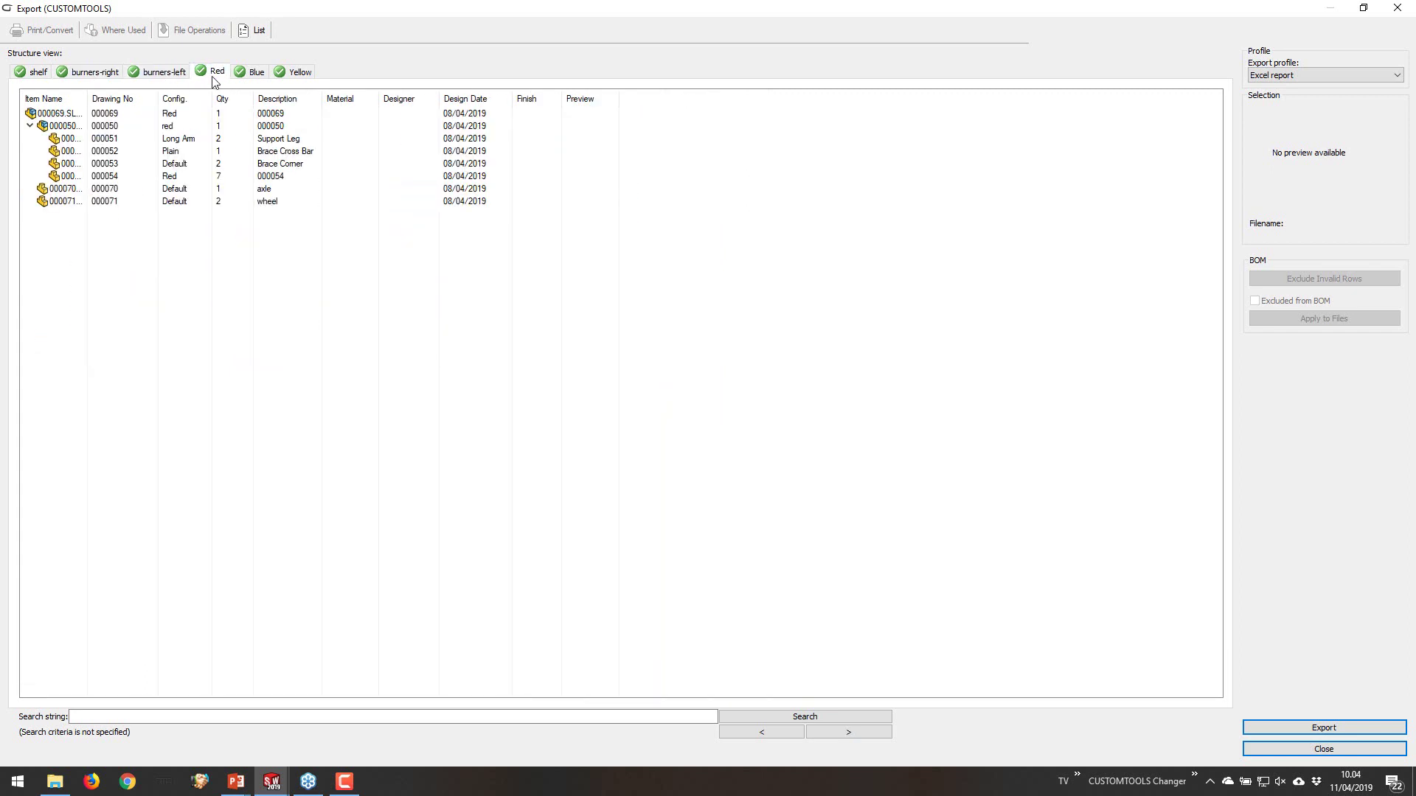
click(253, 75)
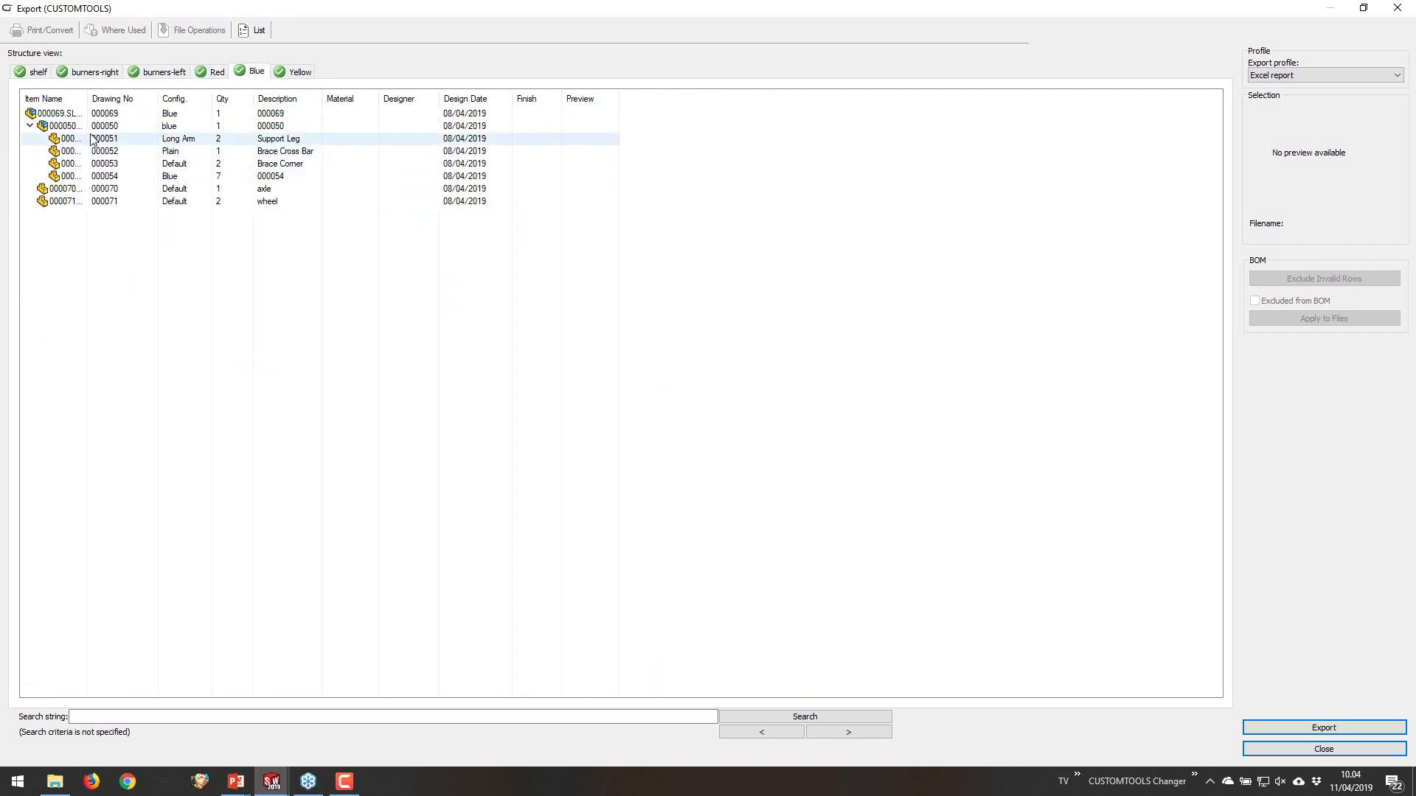
click(53, 115)
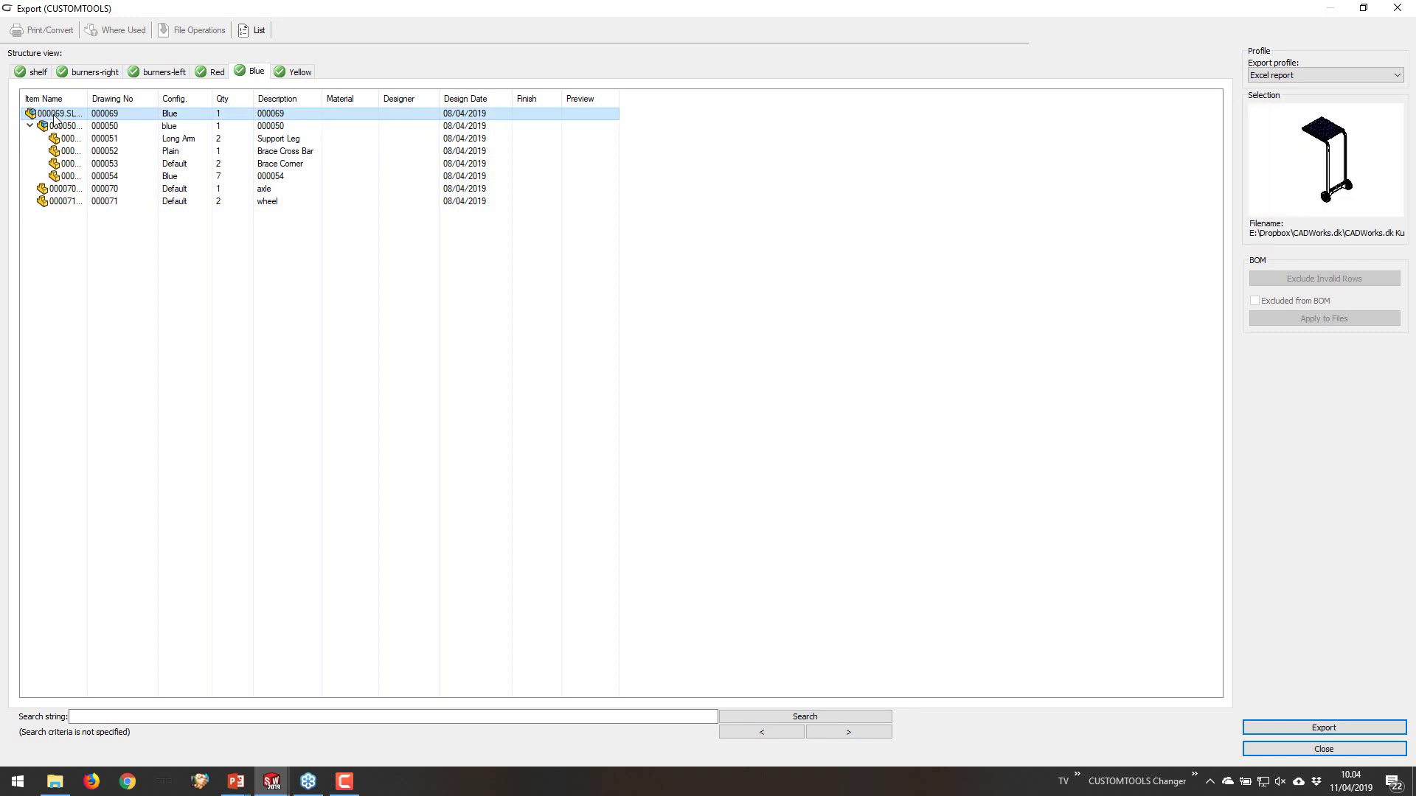
click(295, 74)
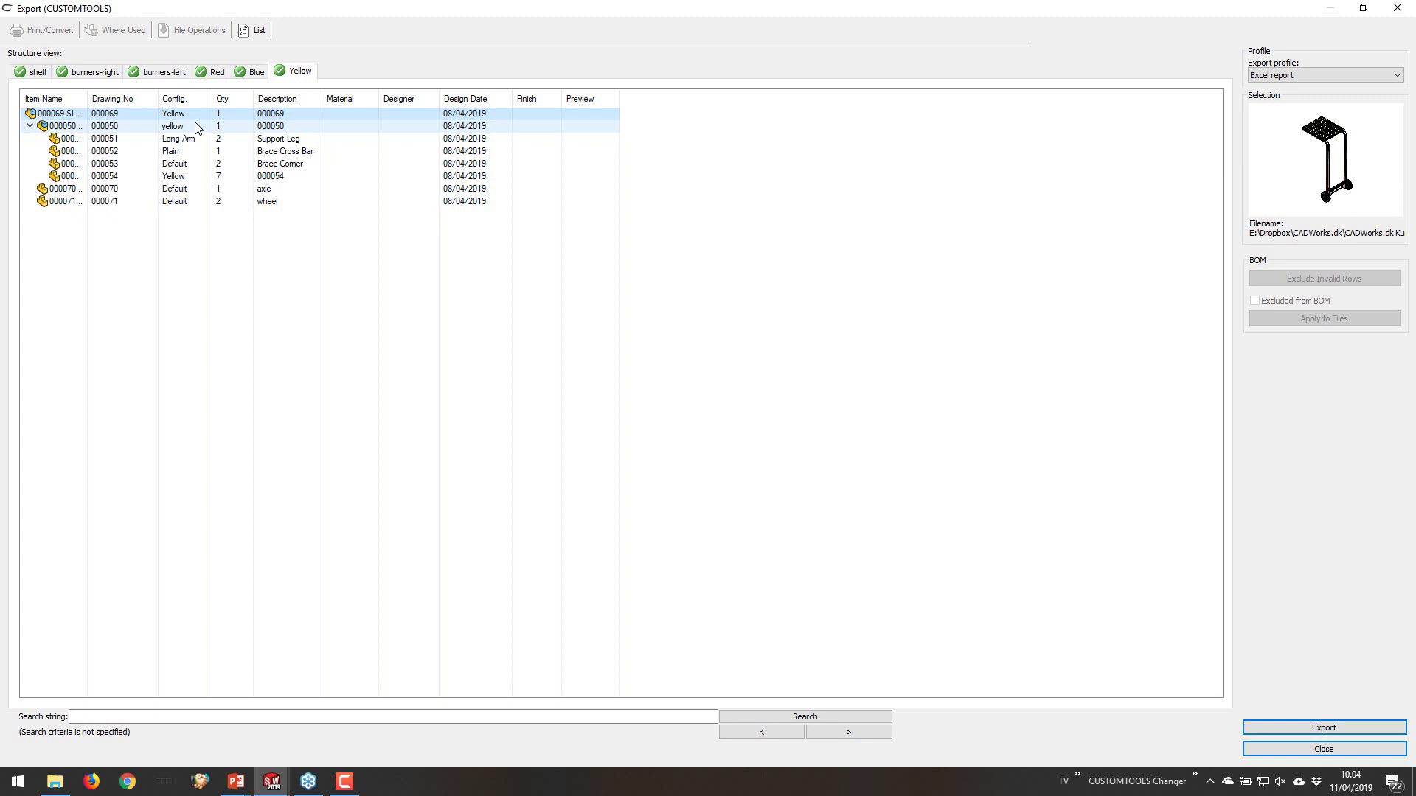
click(1324, 729)
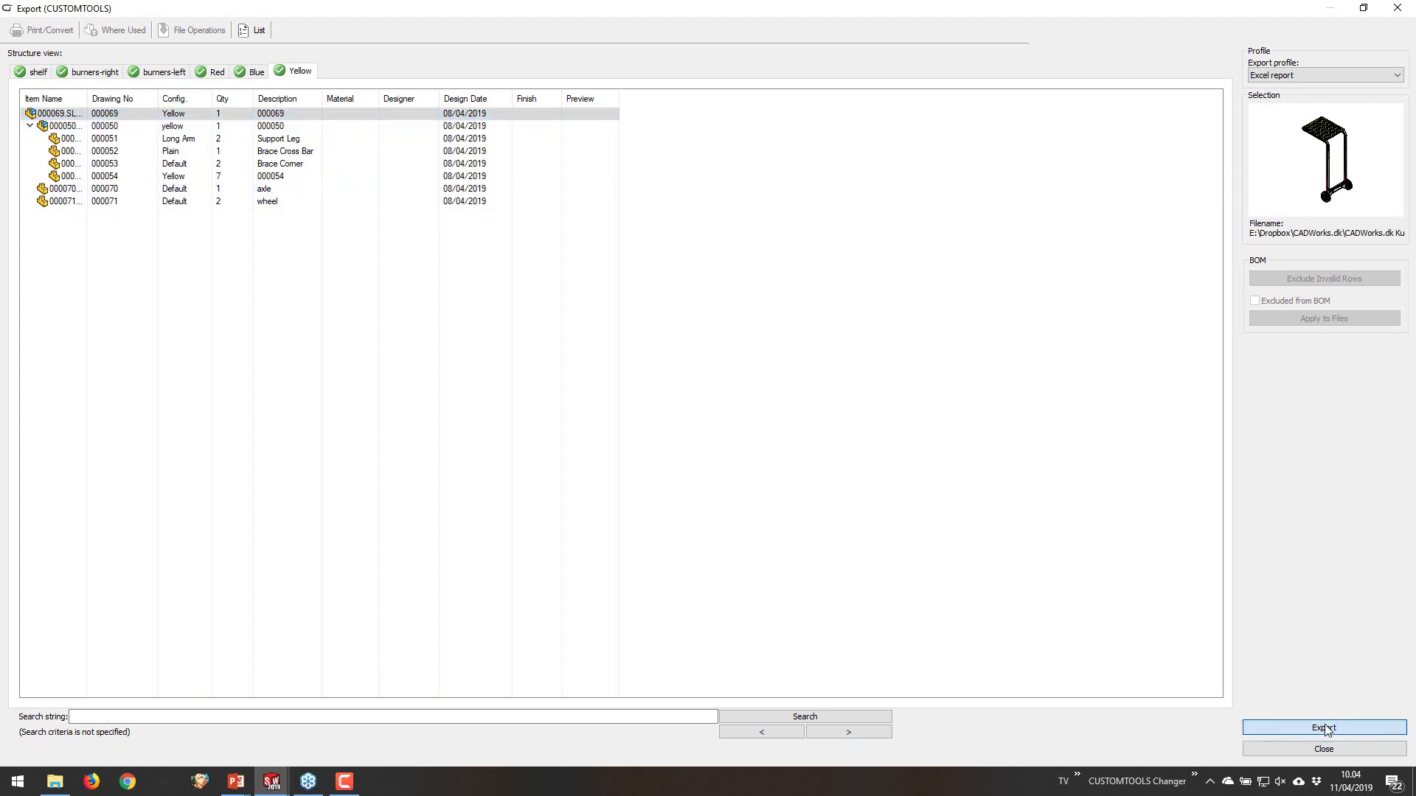
Confirm replacing the existing Excel file with the newly exported report
click(661, 415)
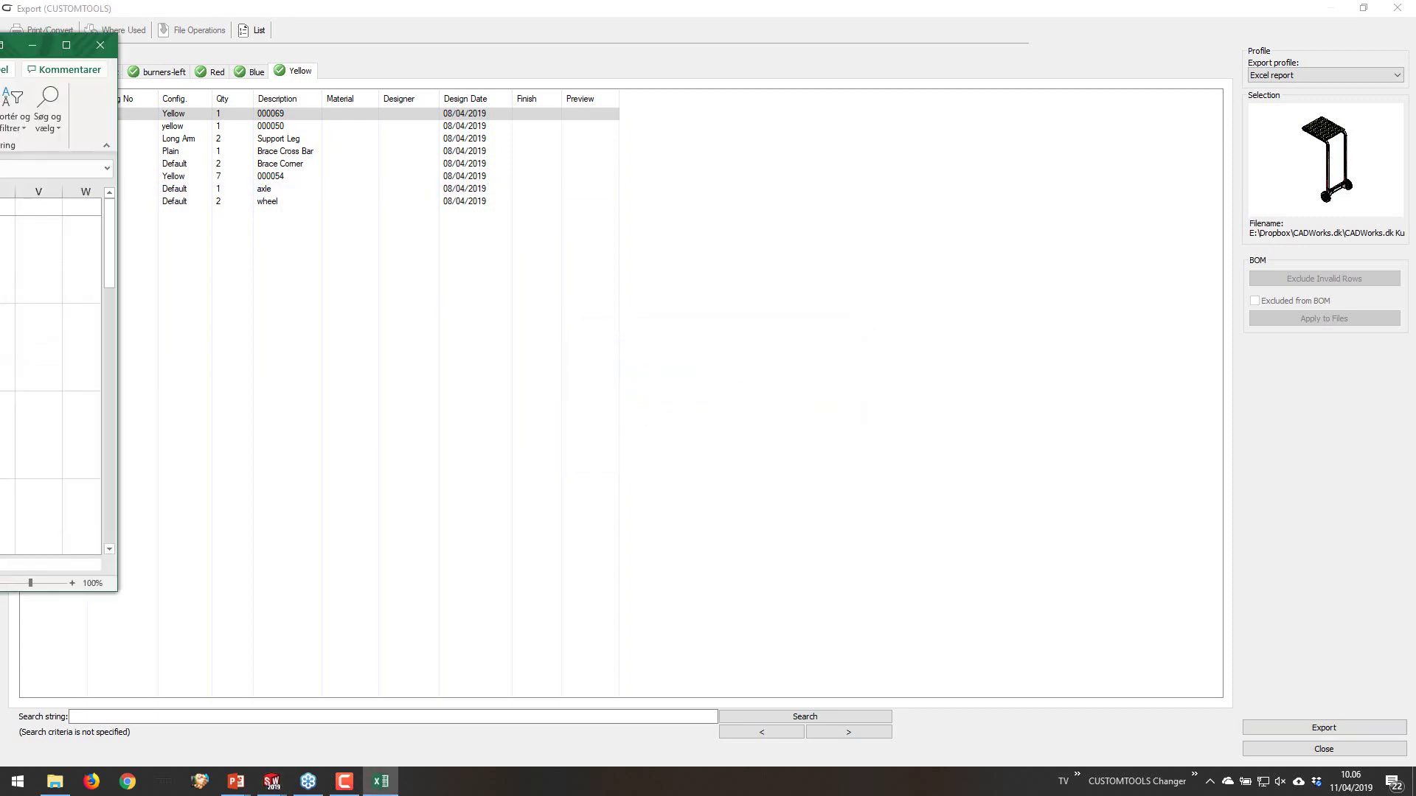
Maximize the exported workbook, check the shelf, burners-right and burners-left sheets, then close it
drag(15, 45, 561, 76)
click(1150, 67)
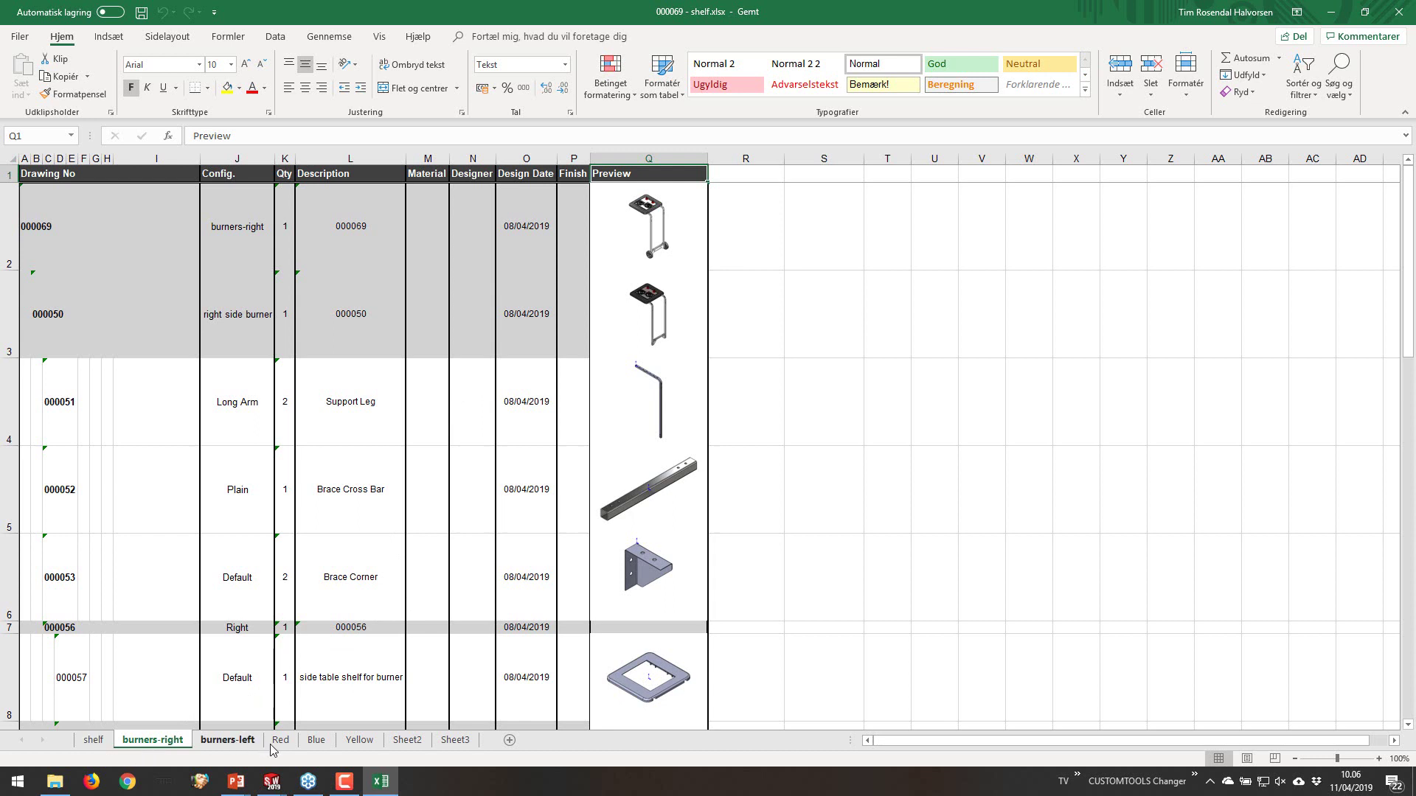
click(104, 747)
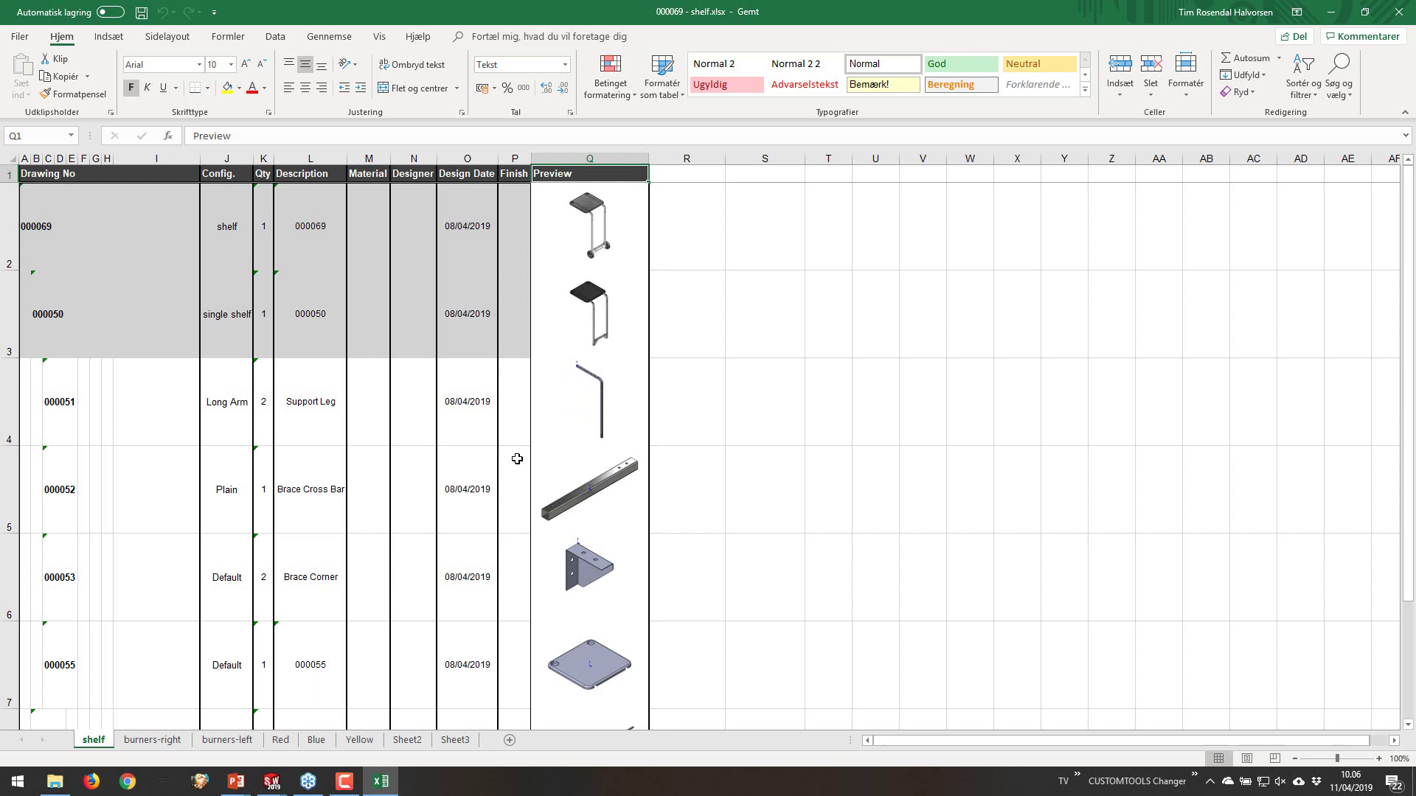
click(154, 741)
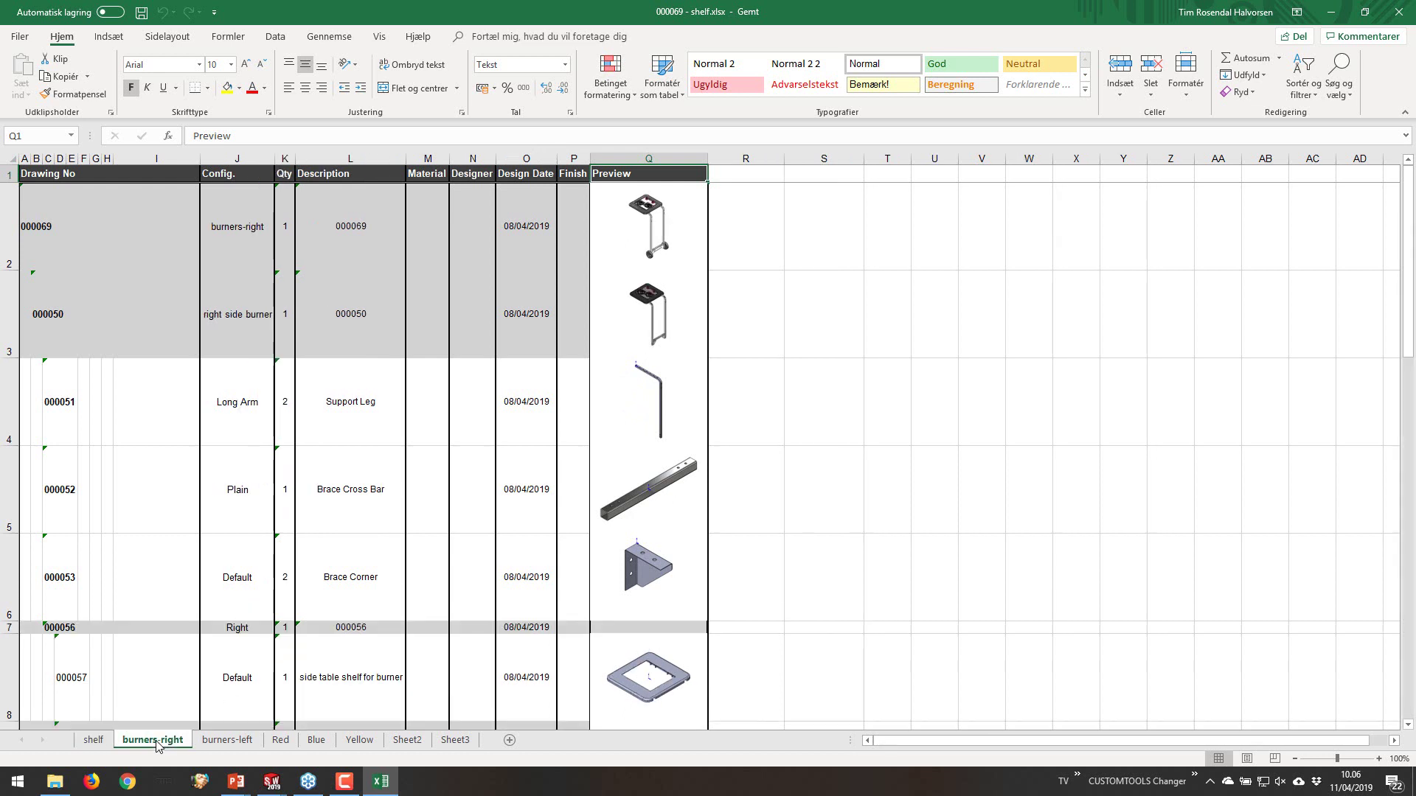
click(217, 741)
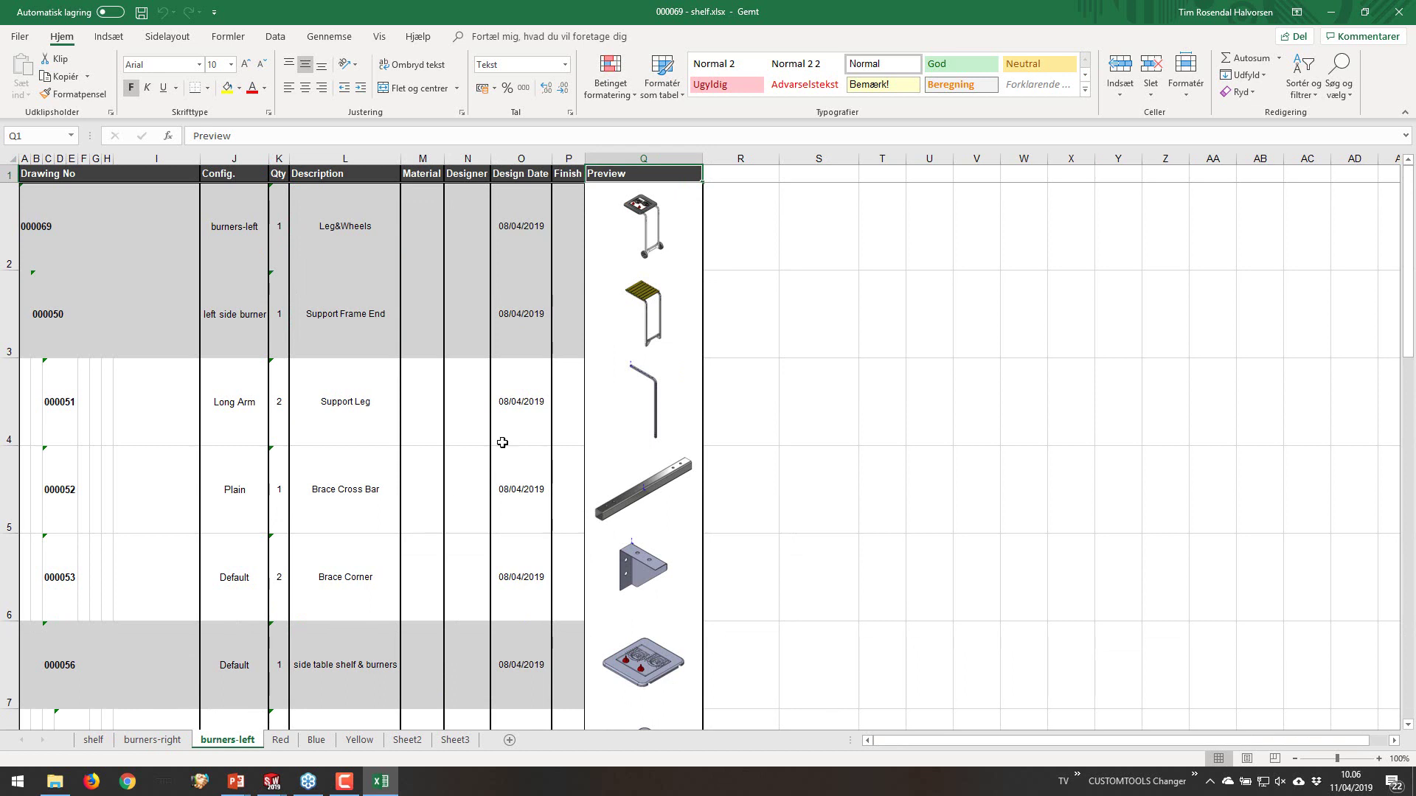
click(1399, 15)
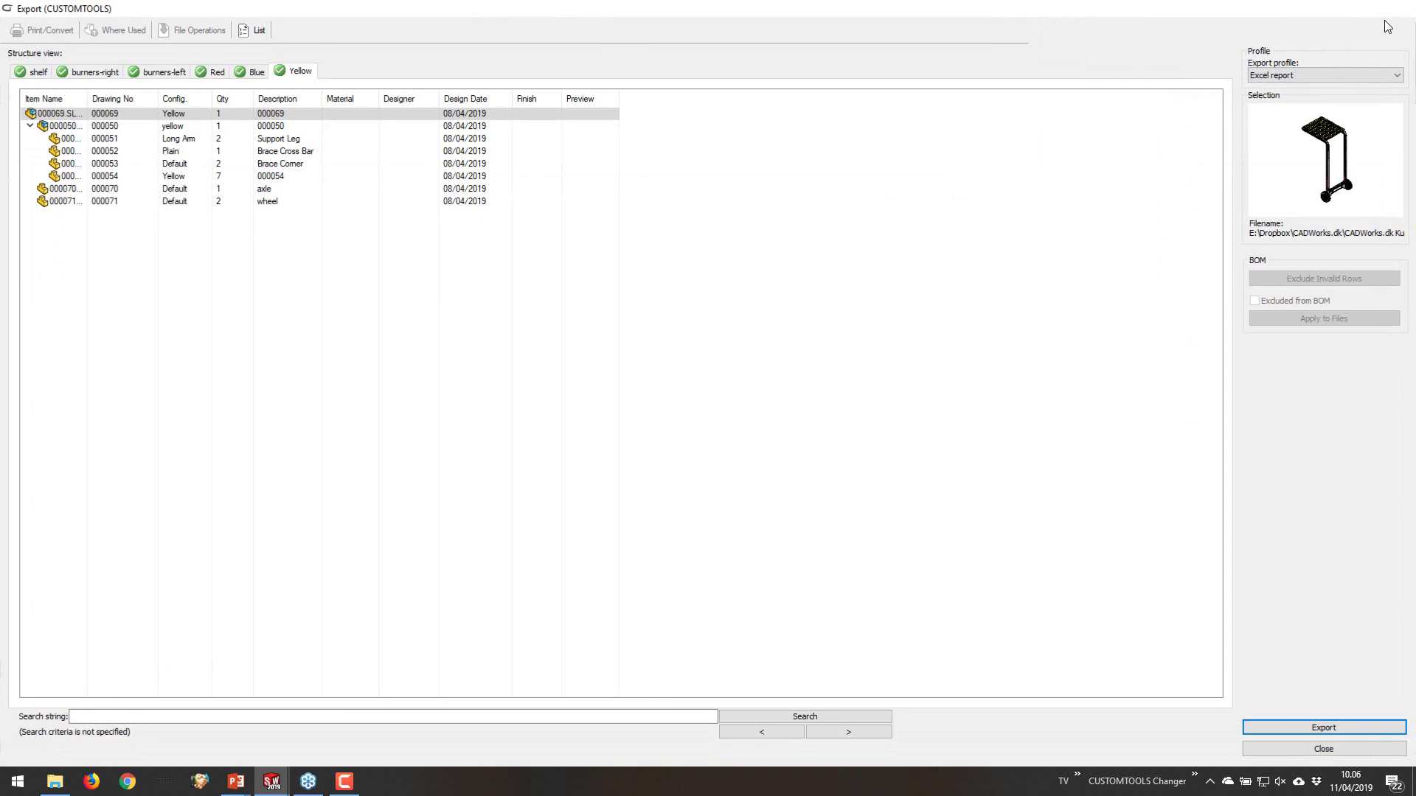
Close the export list, remove and re-add burners-right's display data mark, then save 000069
click(1399, 9)
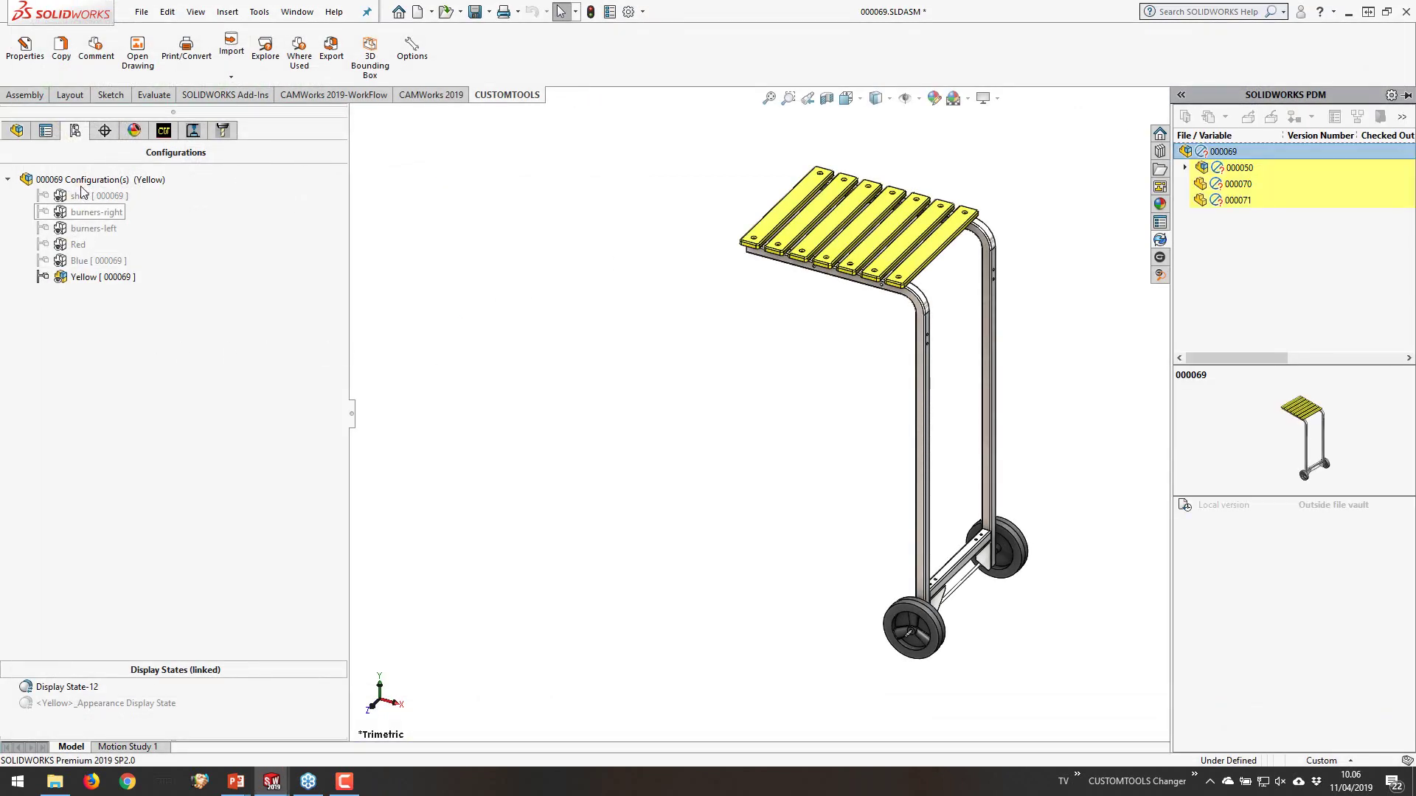
right_click(81, 214)
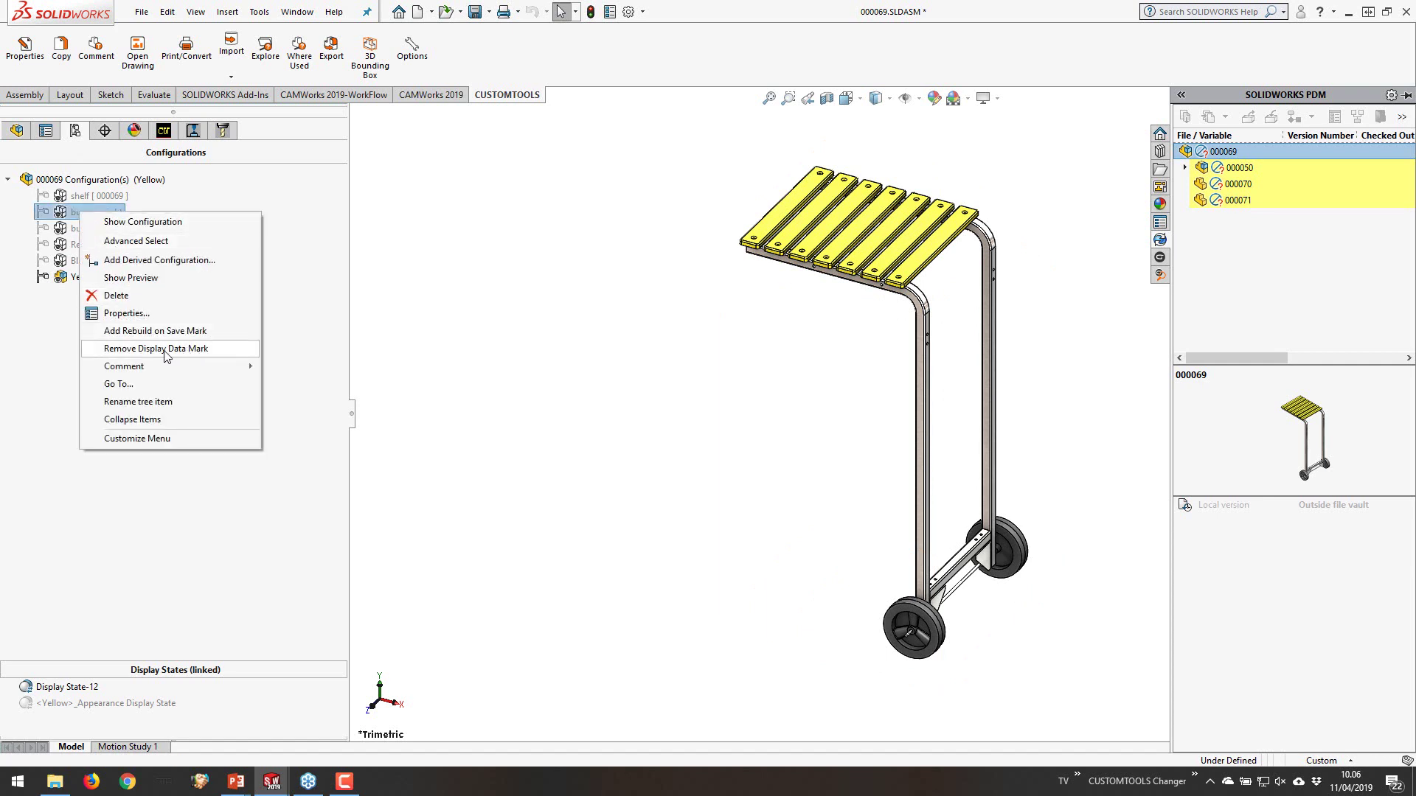
click(122, 352)
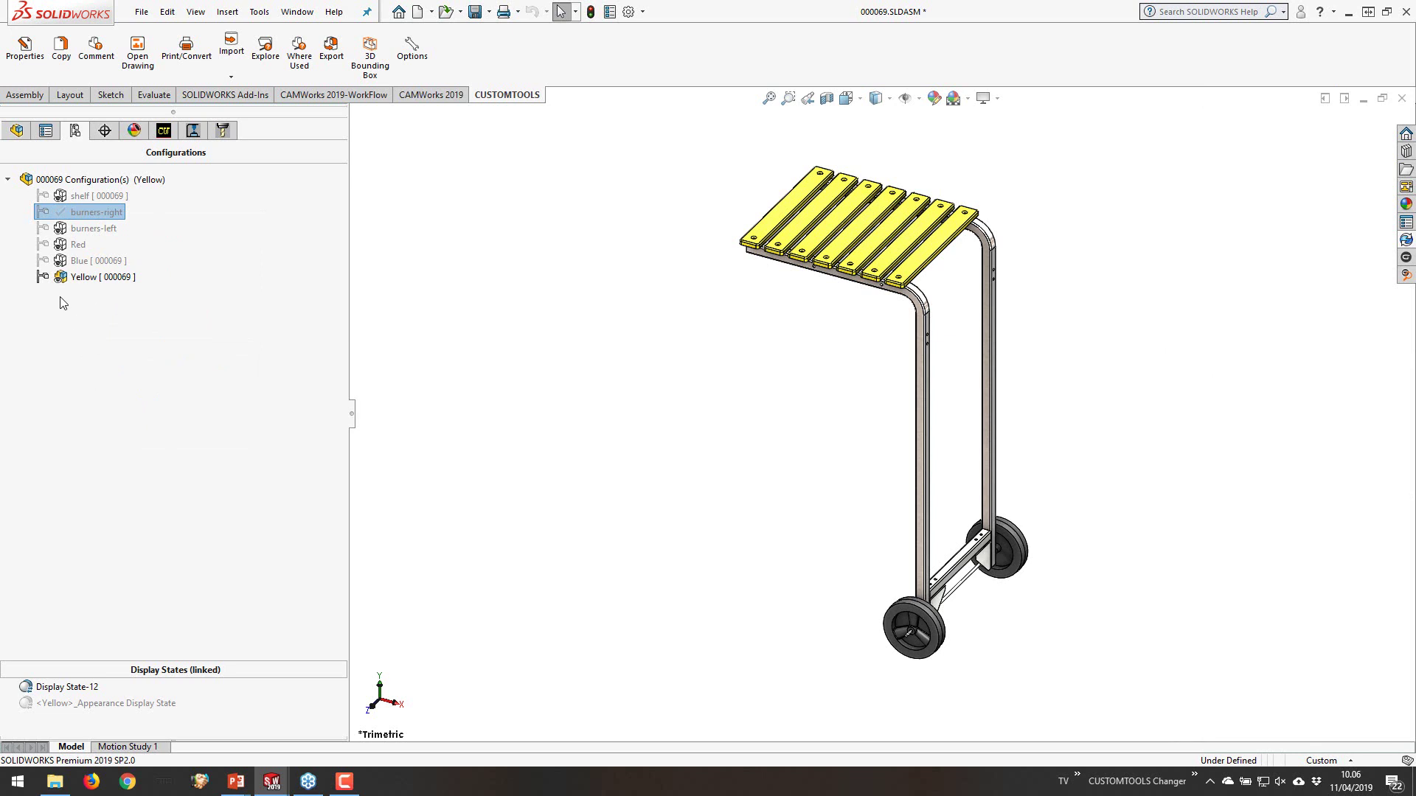
right_click(78, 213)
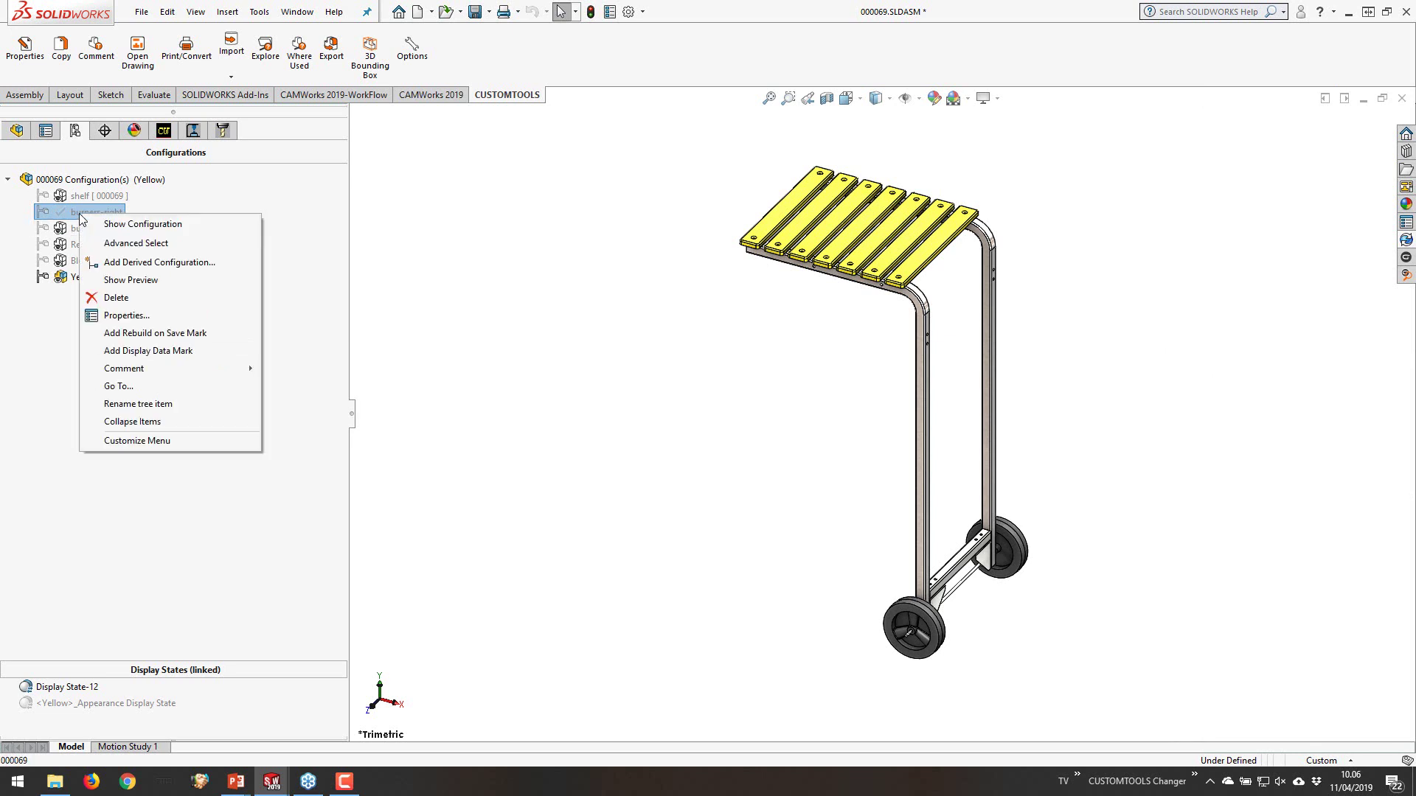
click(136, 351)
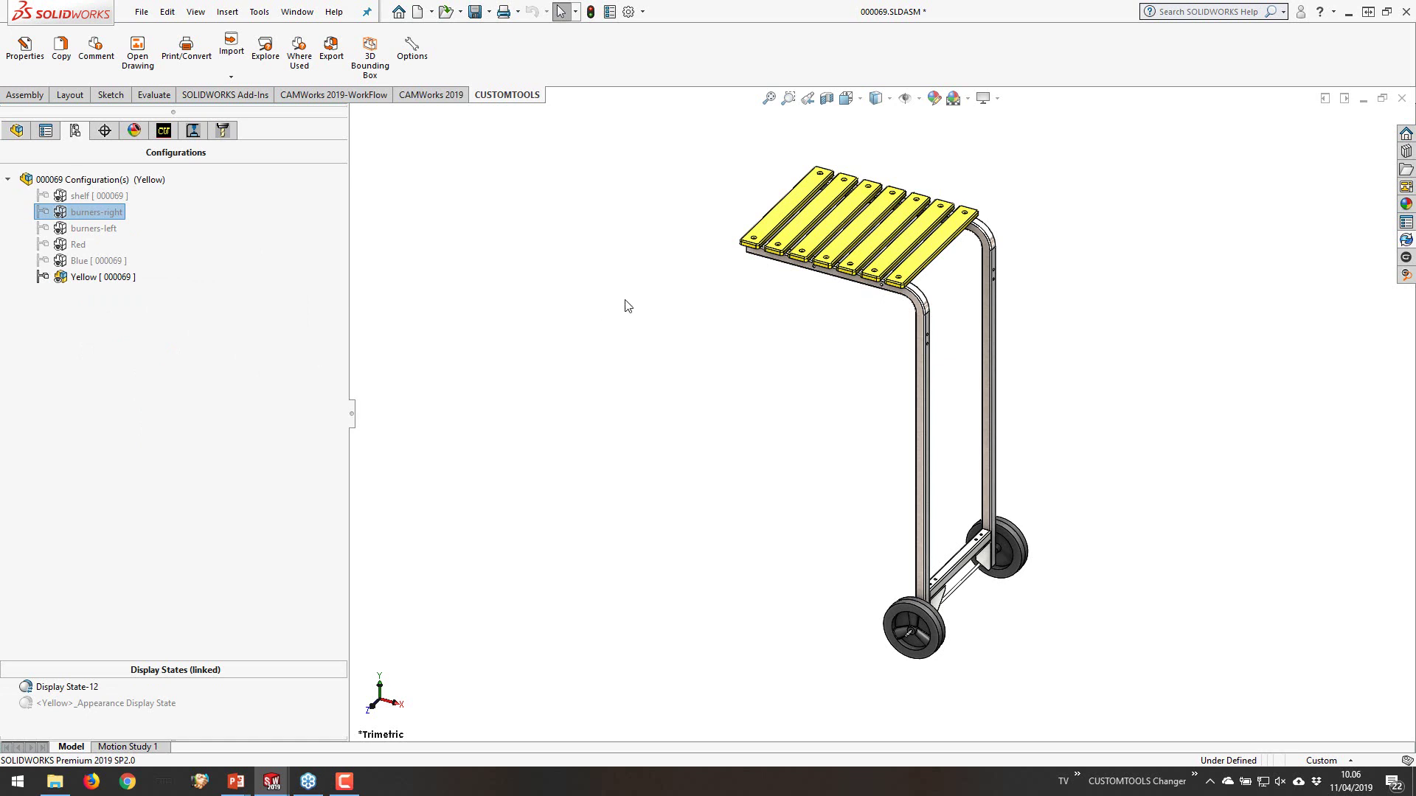
click(475, 11)
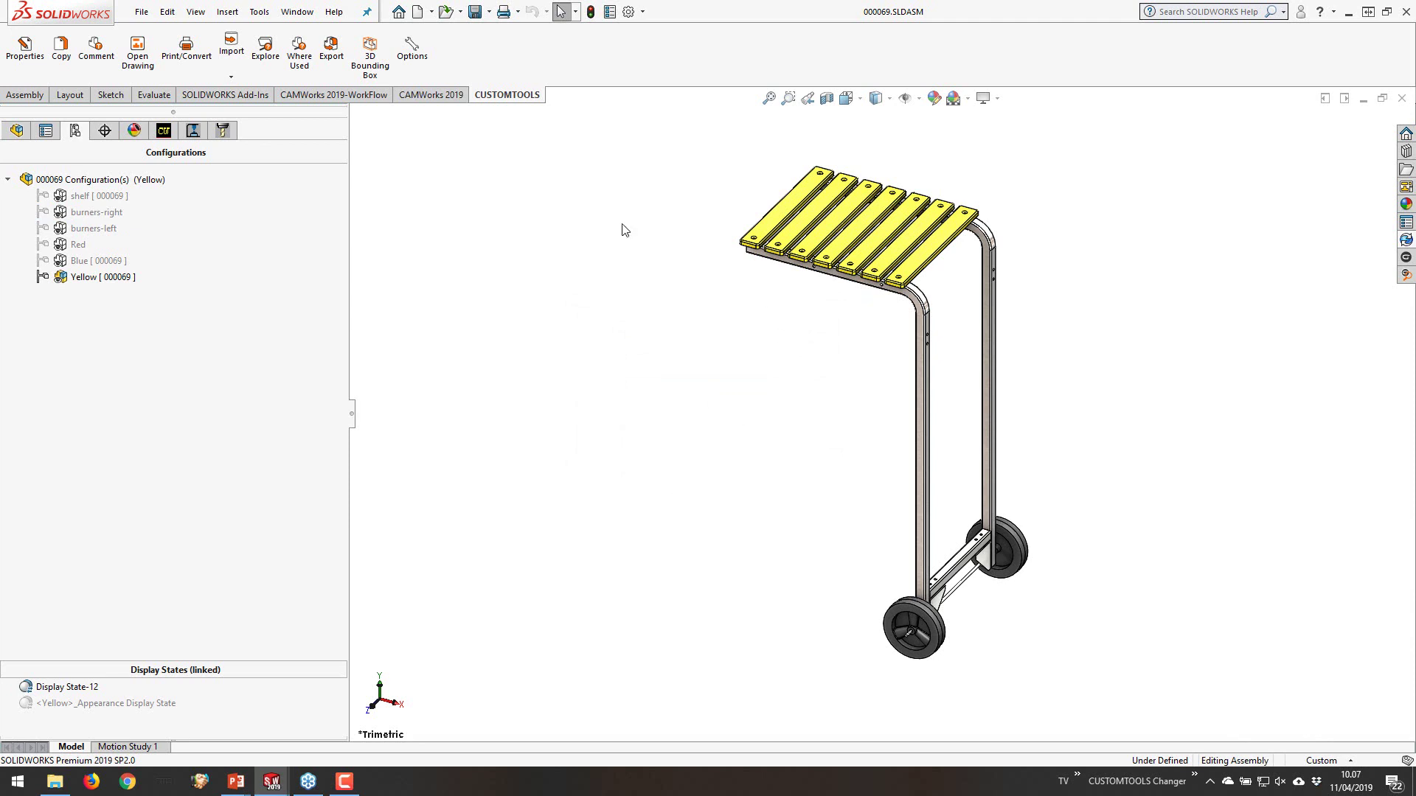
Close every open document with Window > Close All, choosing Don't Save
click(310, 13)
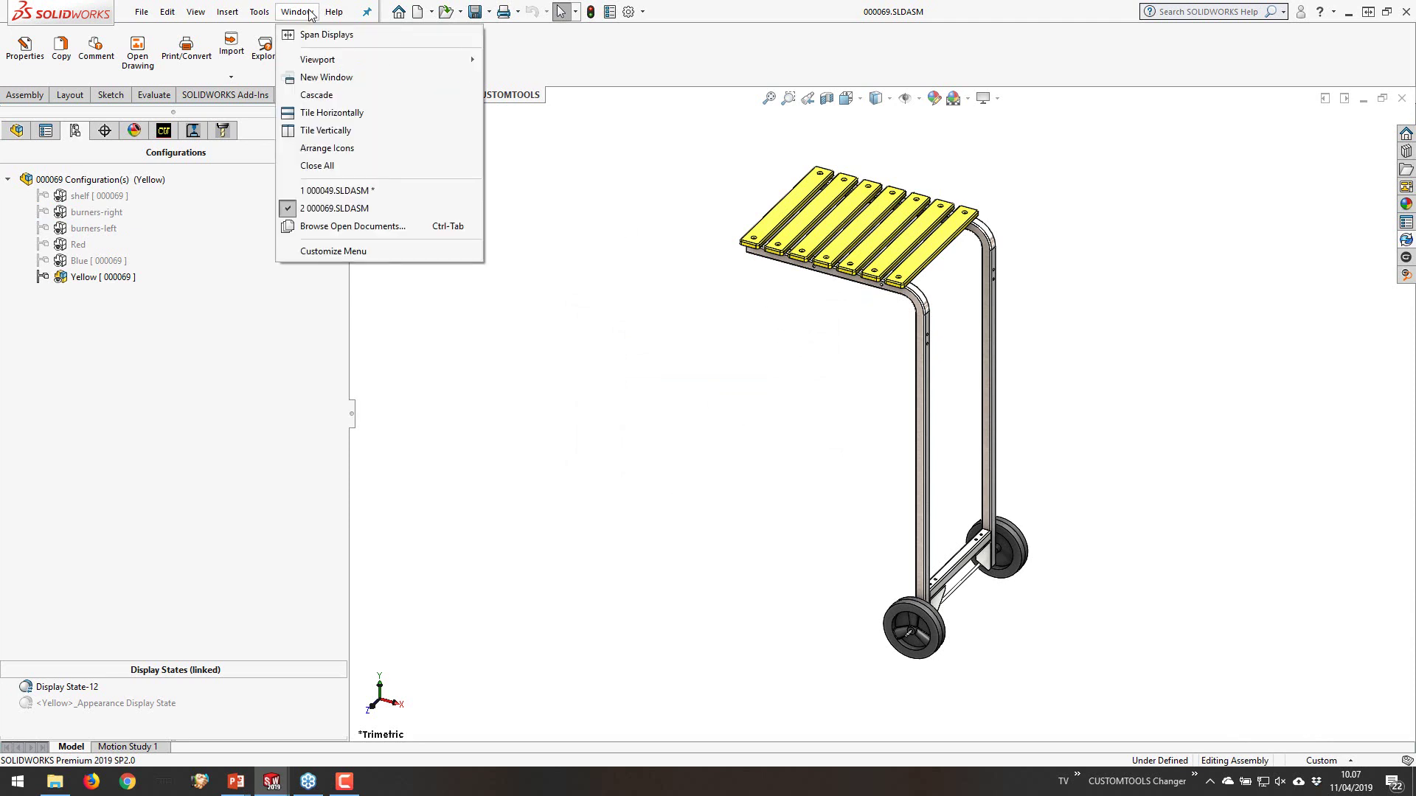
click(328, 174)
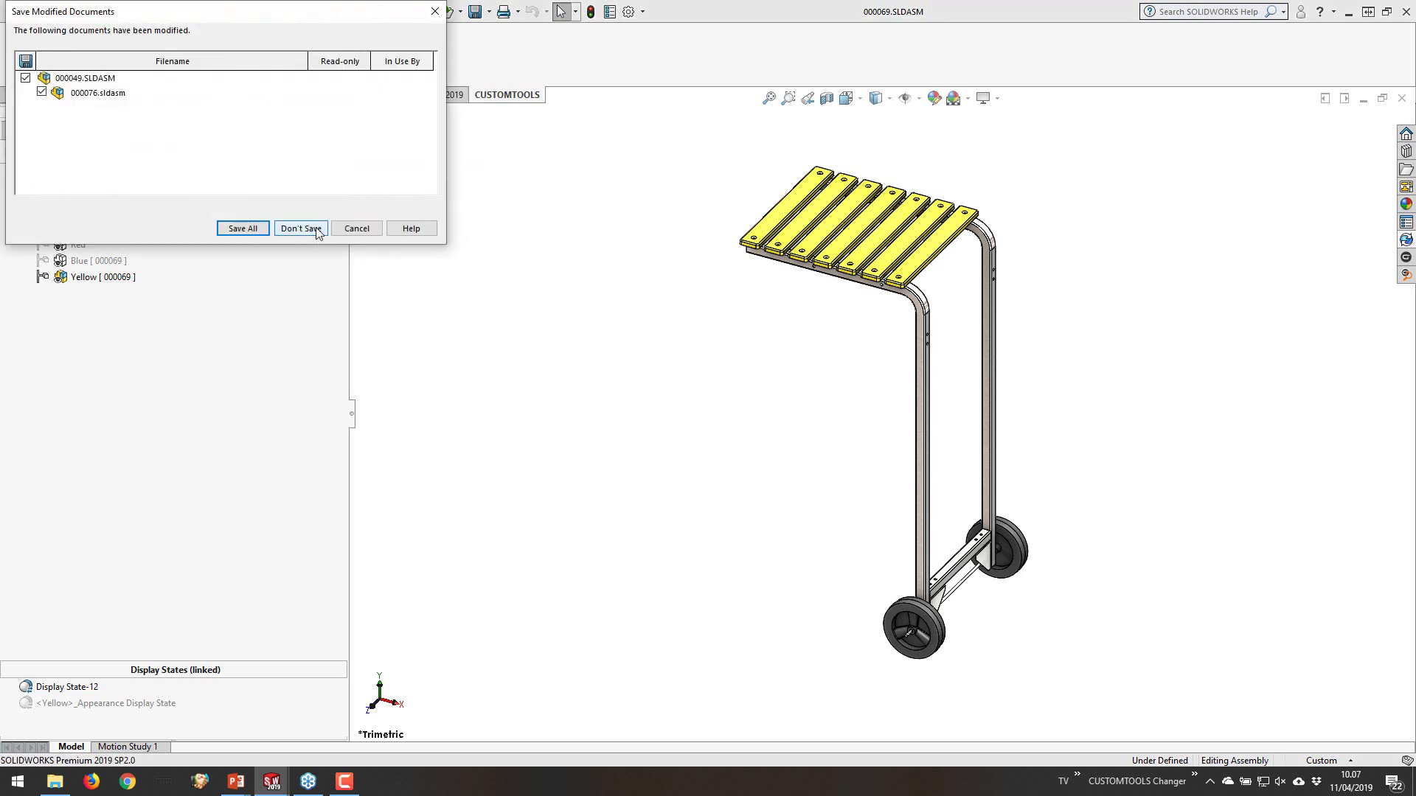
click(316, 228)
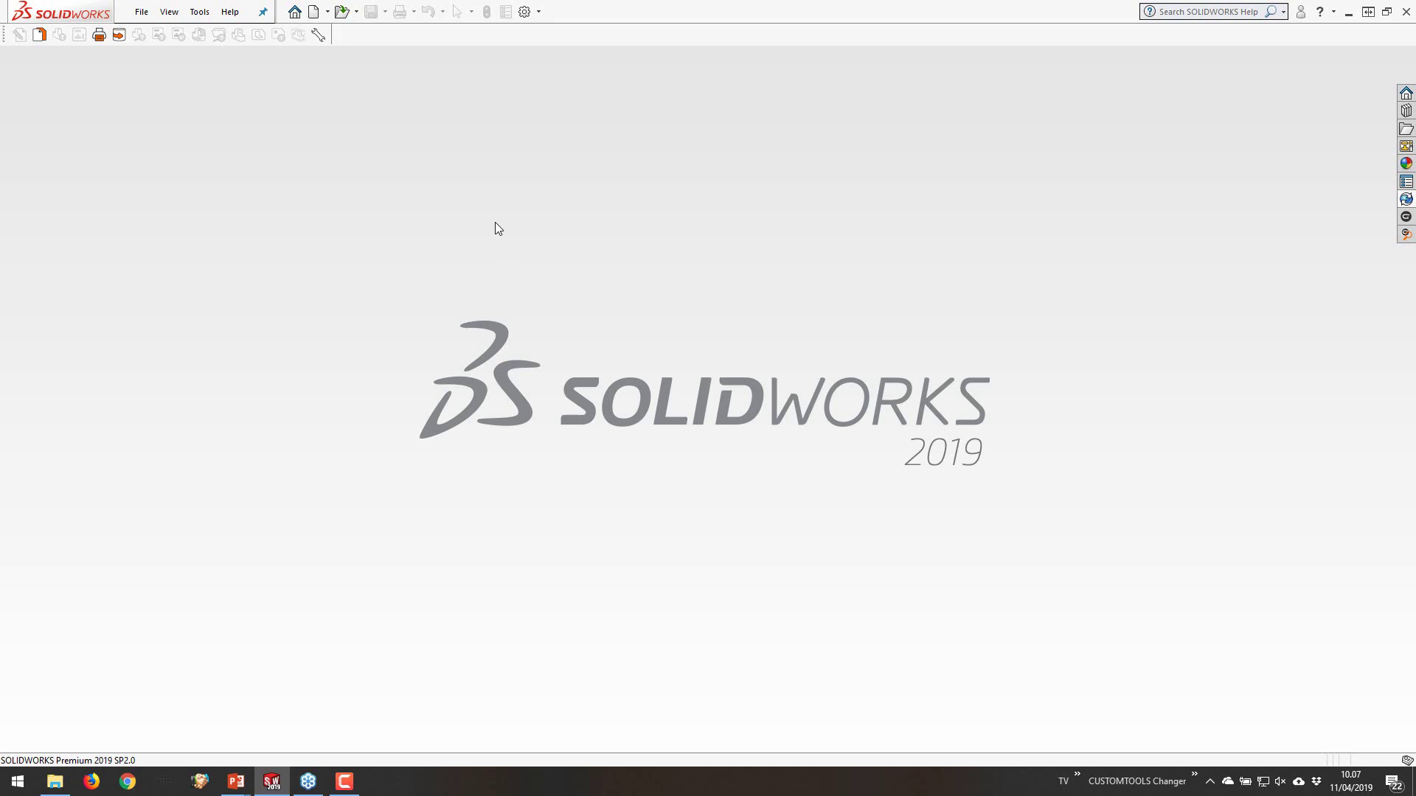
Dismiss the Open dialog without choosing a file and show the Welcome screen with Ctrl+F2
click(340, 11)
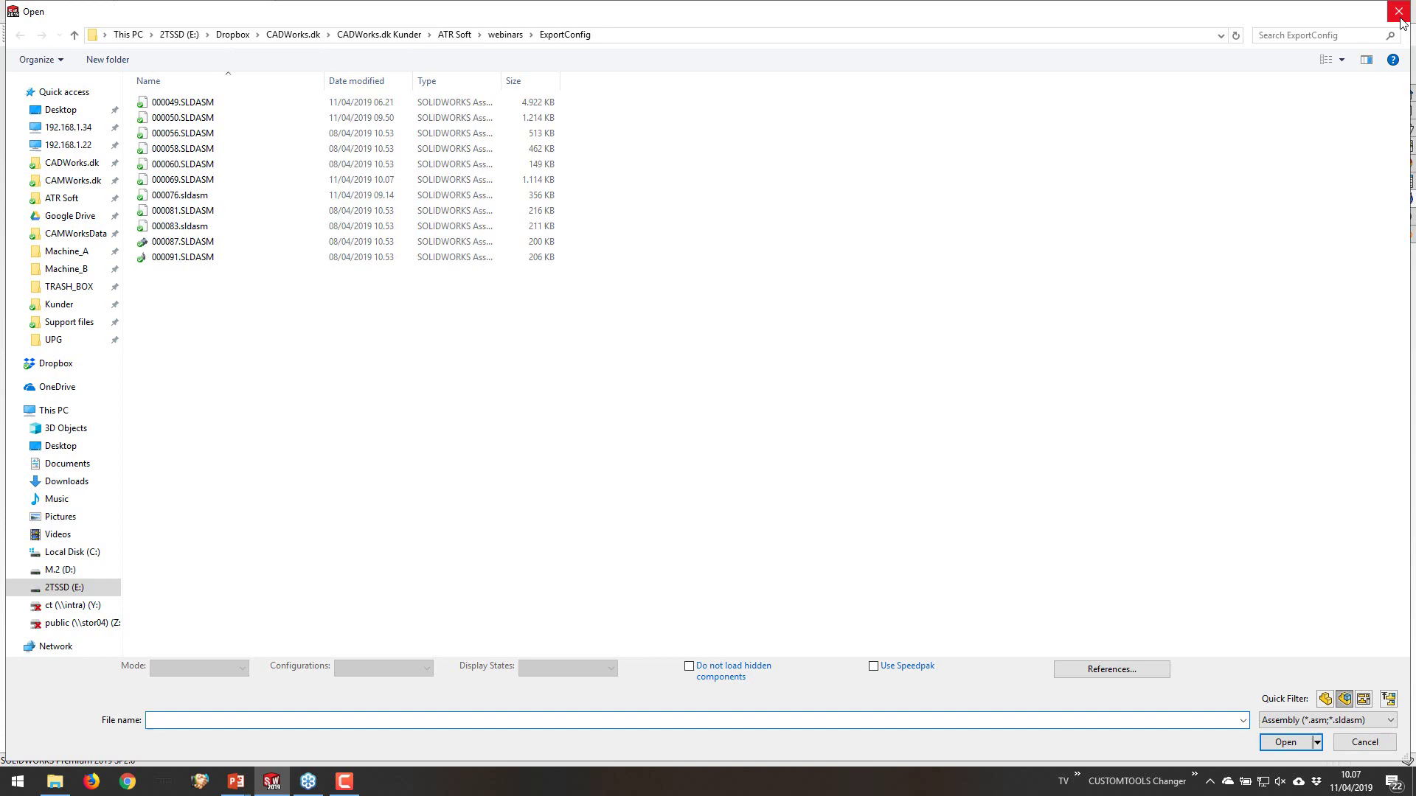
click(1399, 11)
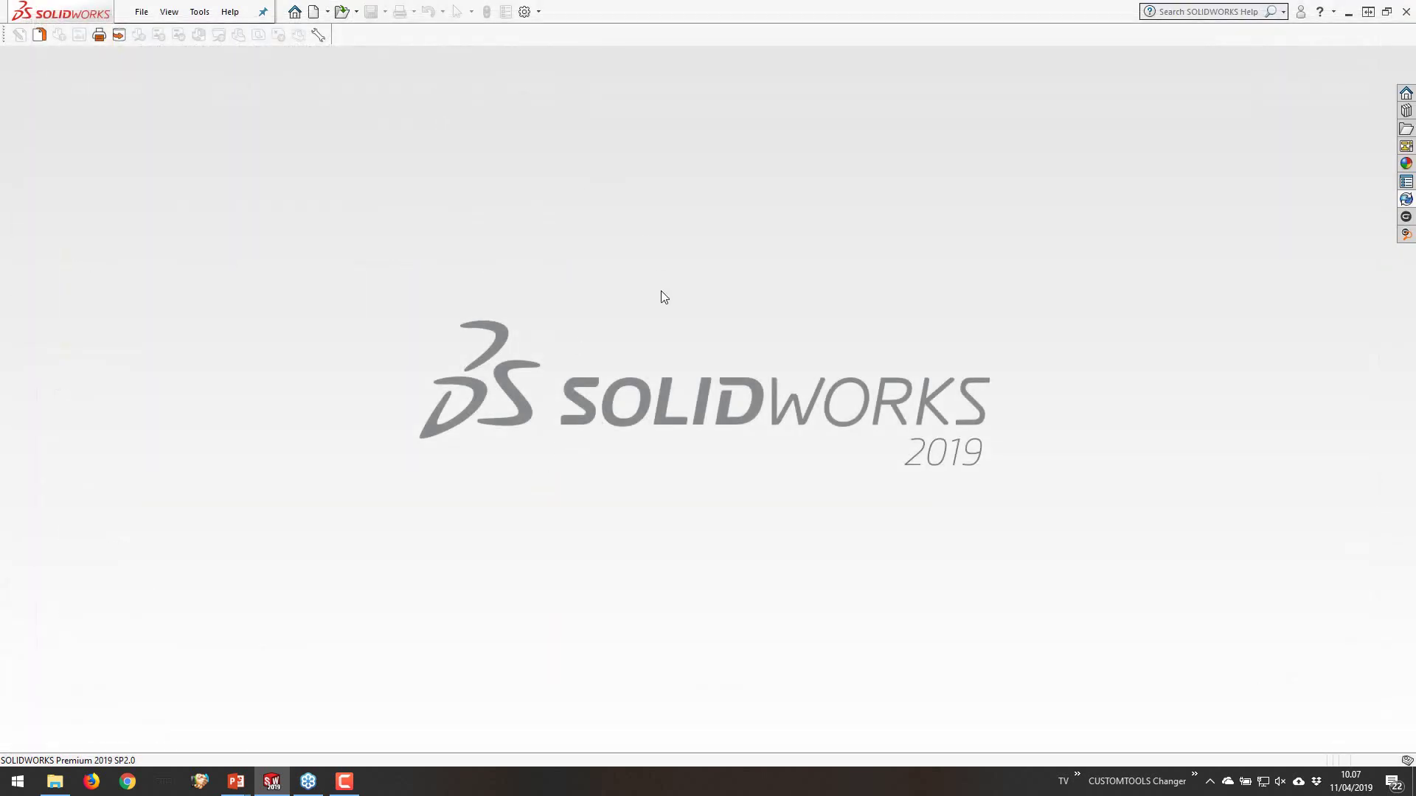
key(ctrl+F2)
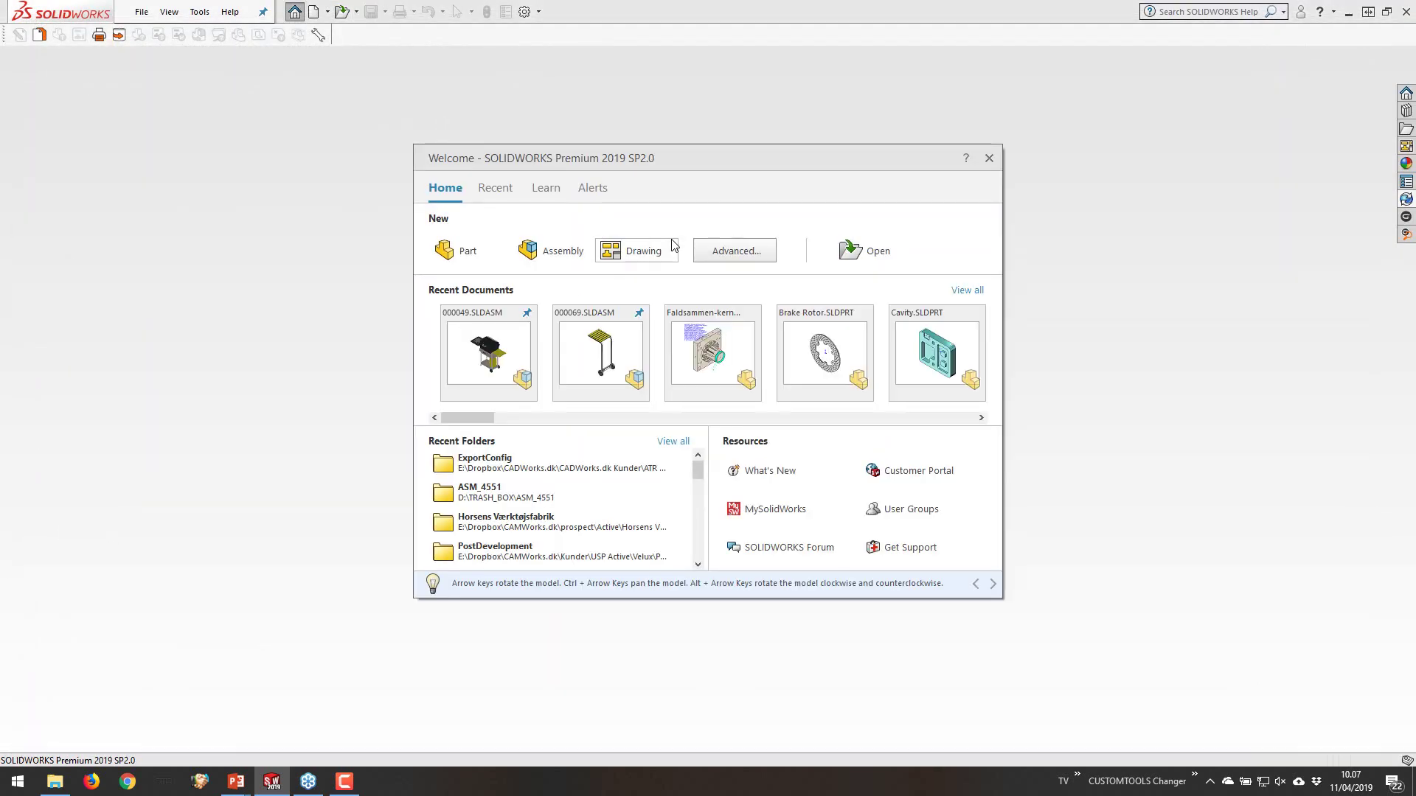